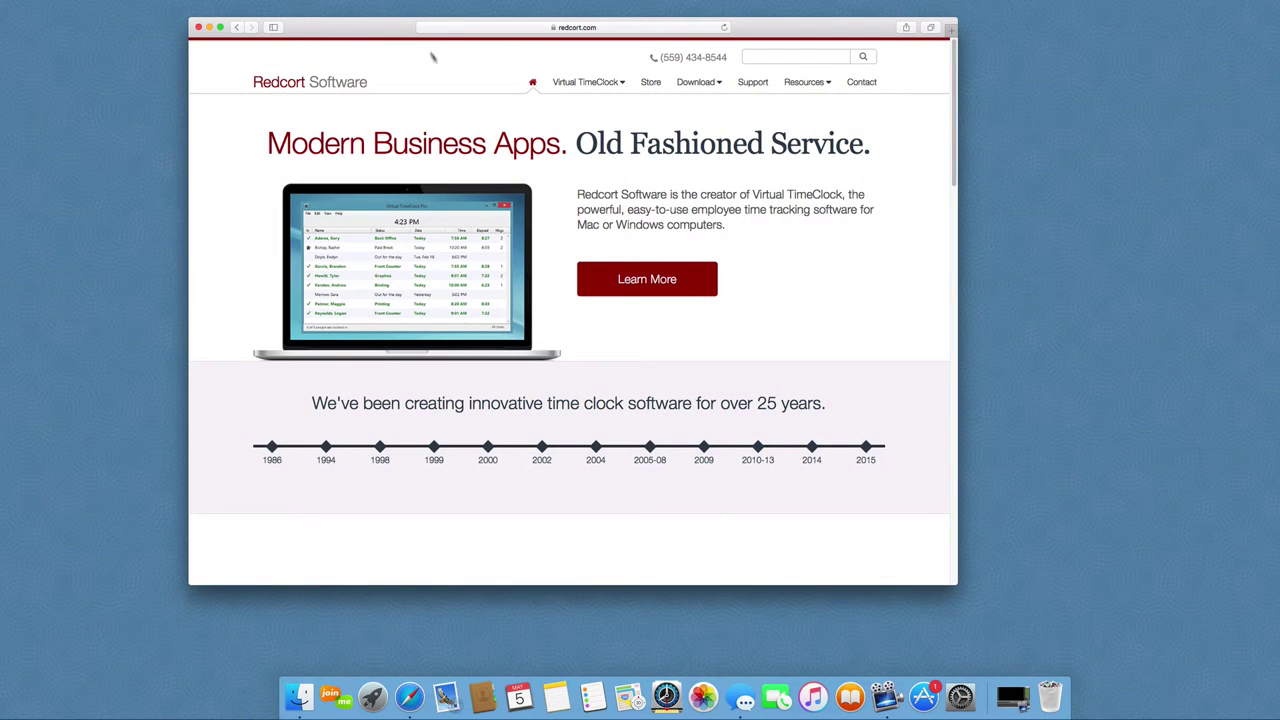
# Step: Open the Virtual TimeClock Pro download page in Safari and start the Mac download
pyautogui.moveTo(695, 88)
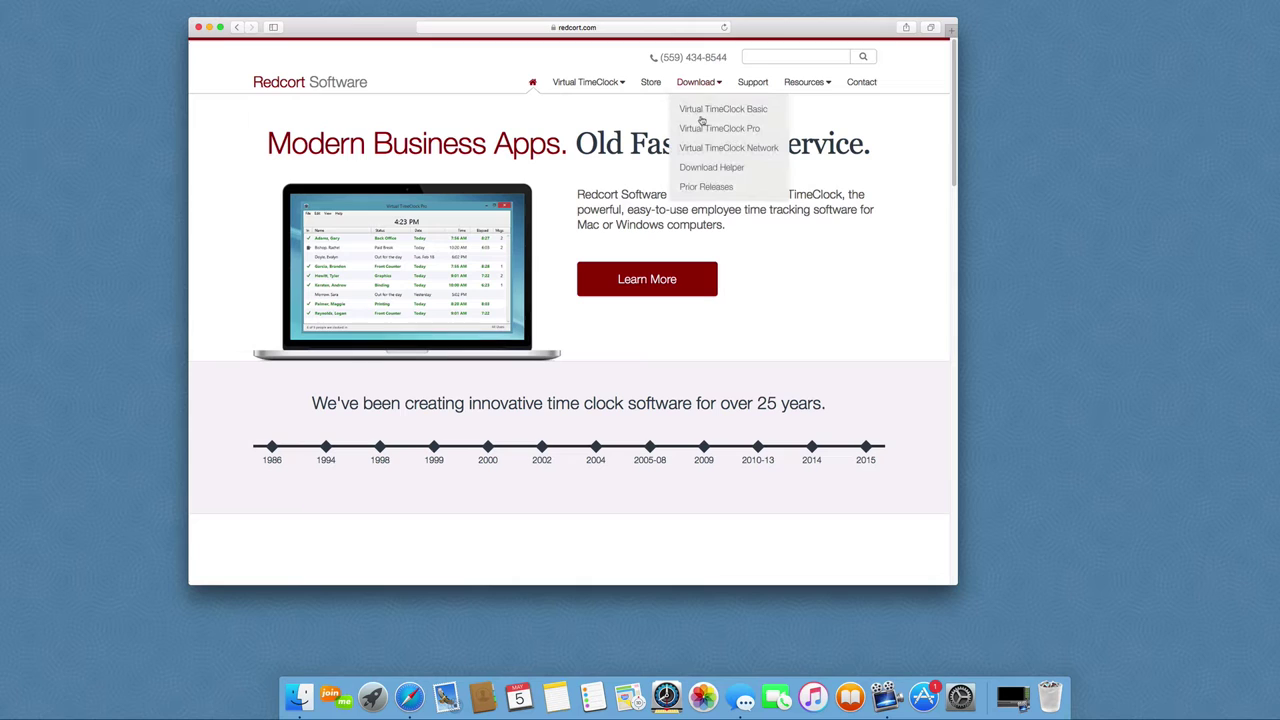
pyautogui.click(704, 128)
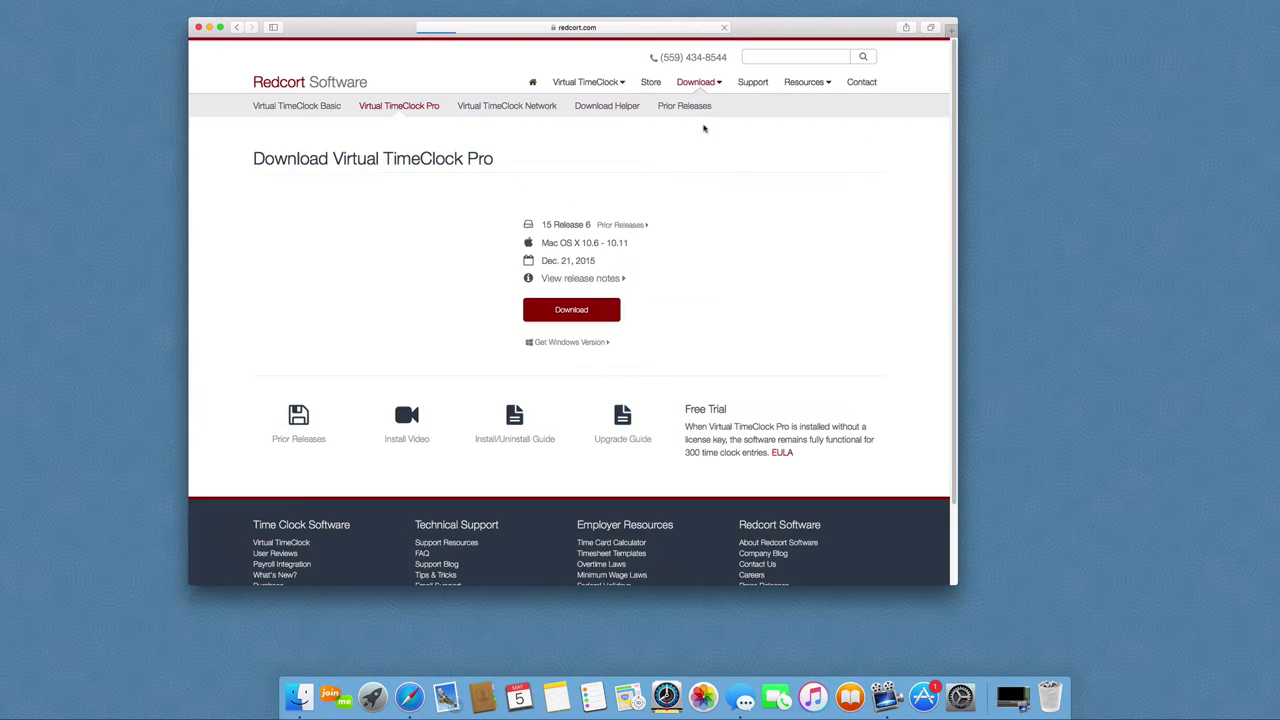
pyautogui.click(586, 314)
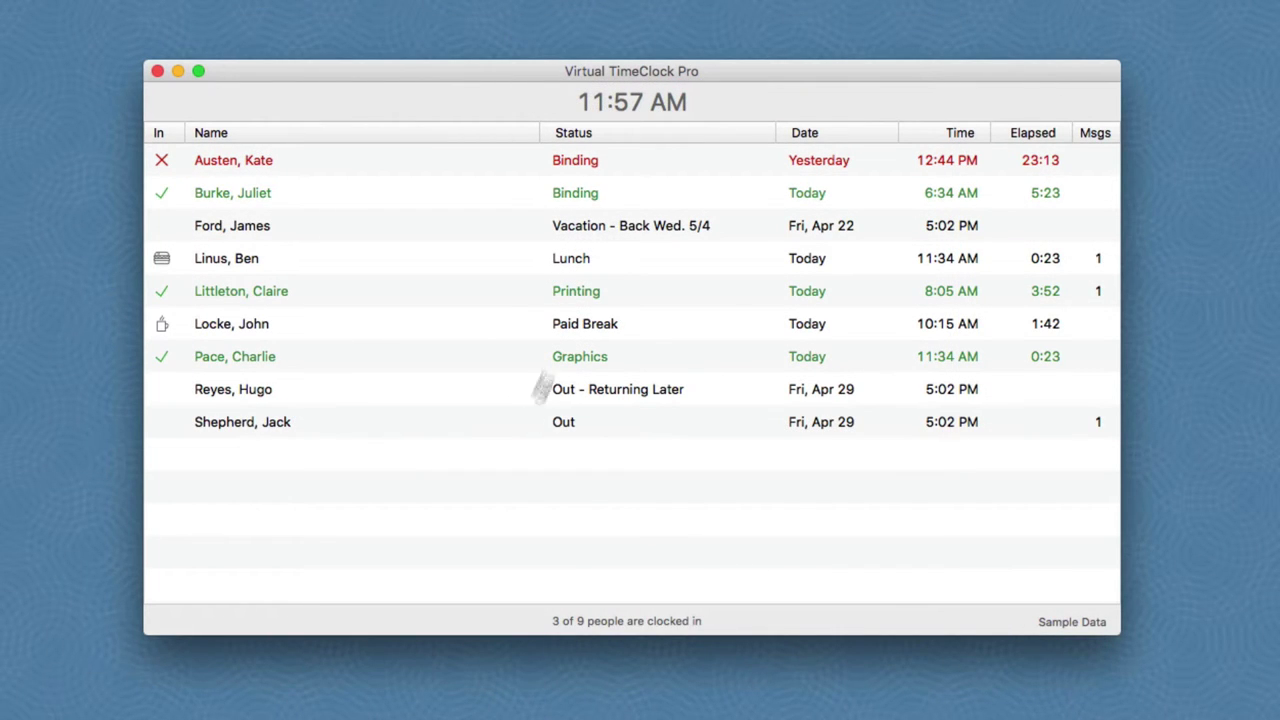
pyautogui.moveTo(727, 75); pyautogui.dragTo(727, 75)
# Step: Clock the bottom employee in on Binding, confirming with their password
pyautogui.rightClick(300, 432)
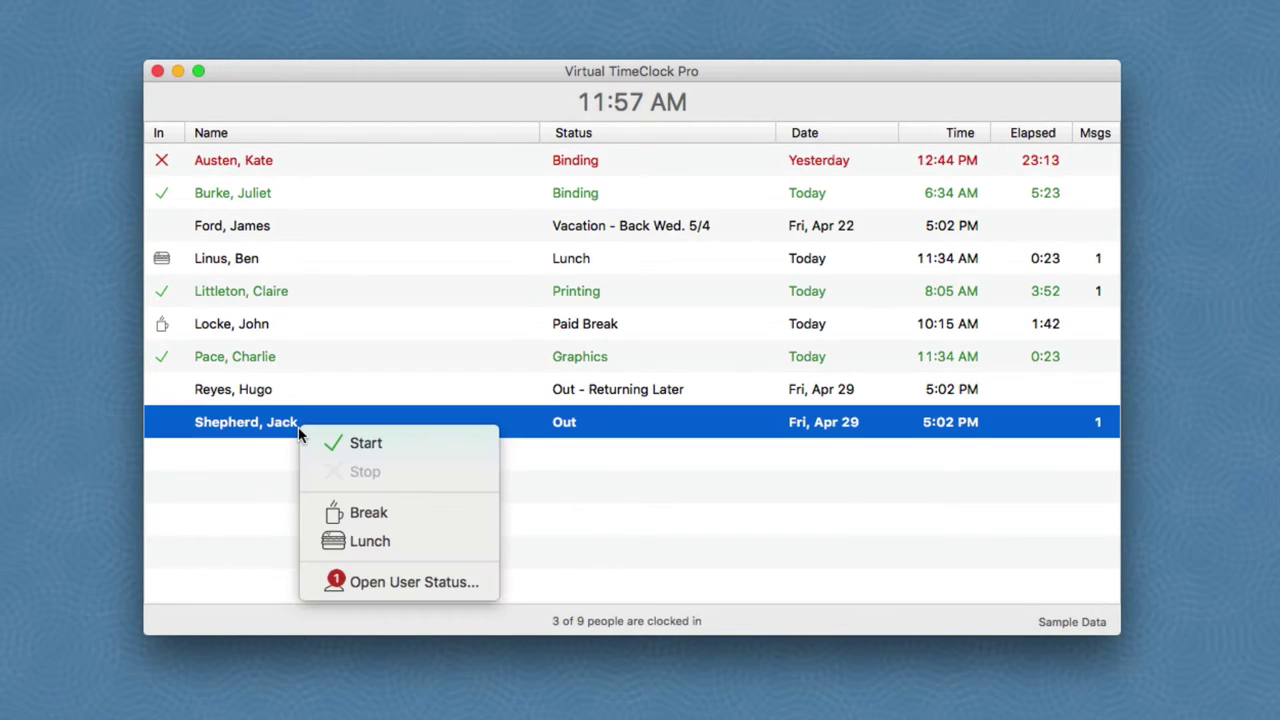
pyautogui.click(375, 446)
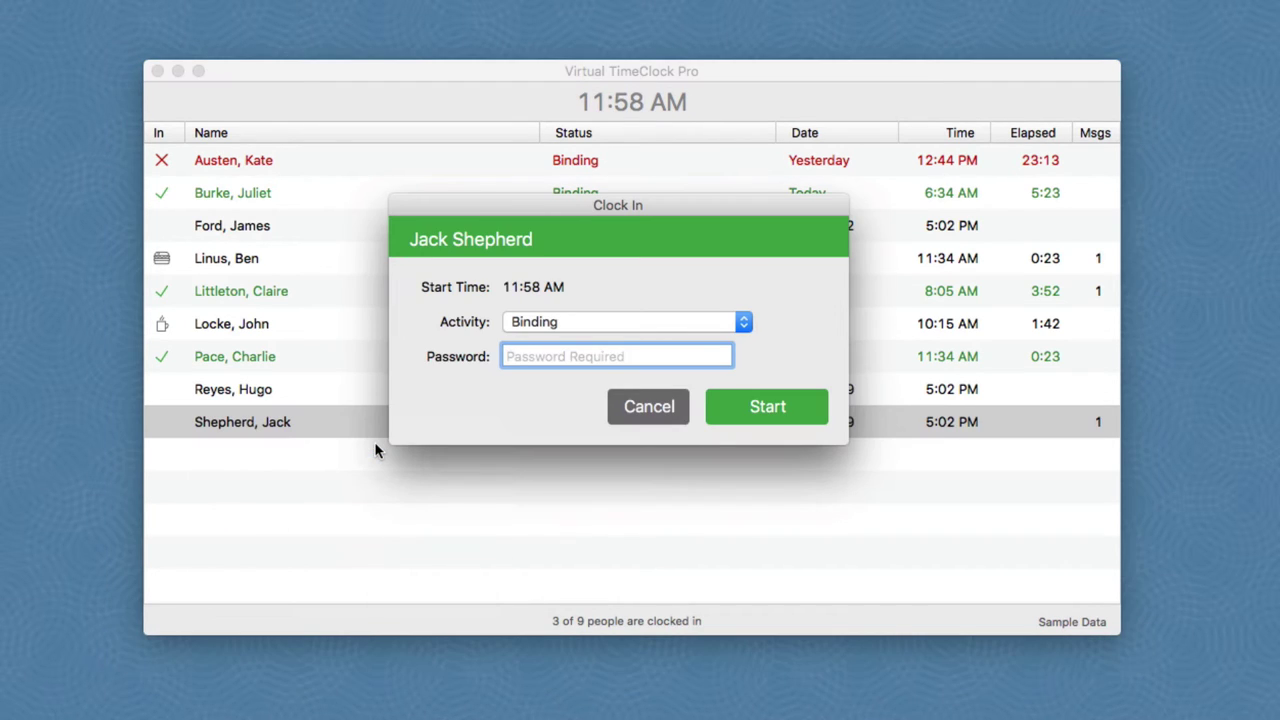
pyautogui.write('1234')
pyautogui.press('Return')
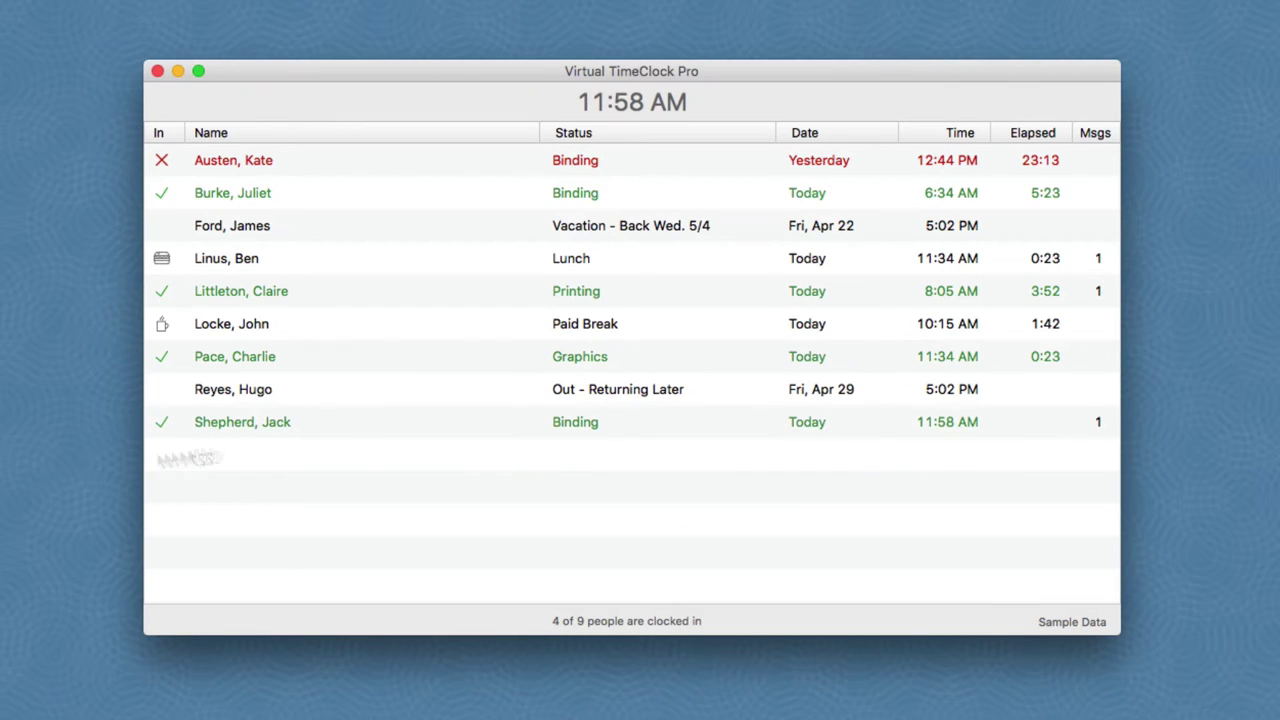
# Step: Clock that employee back out with their password, leaving them Out for the Day at 11:58 AM
pyautogui.rightClick(340, 428)
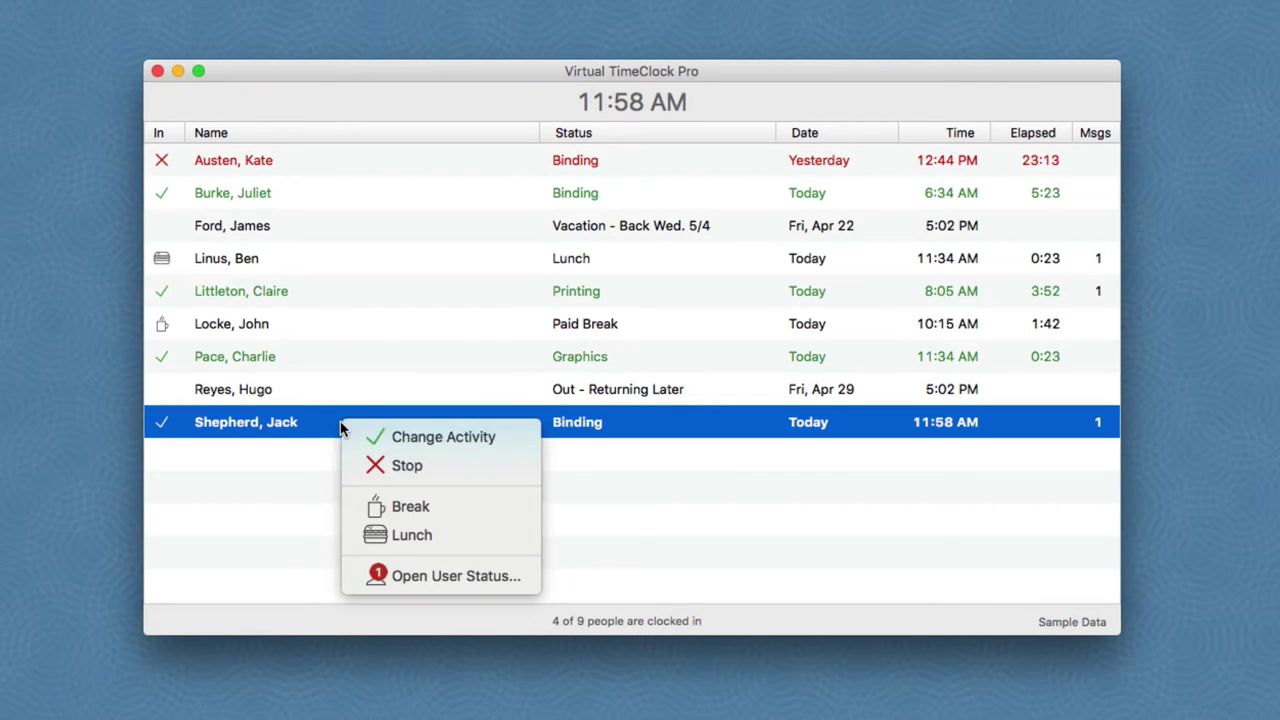
pyautogui.click(407, 467)
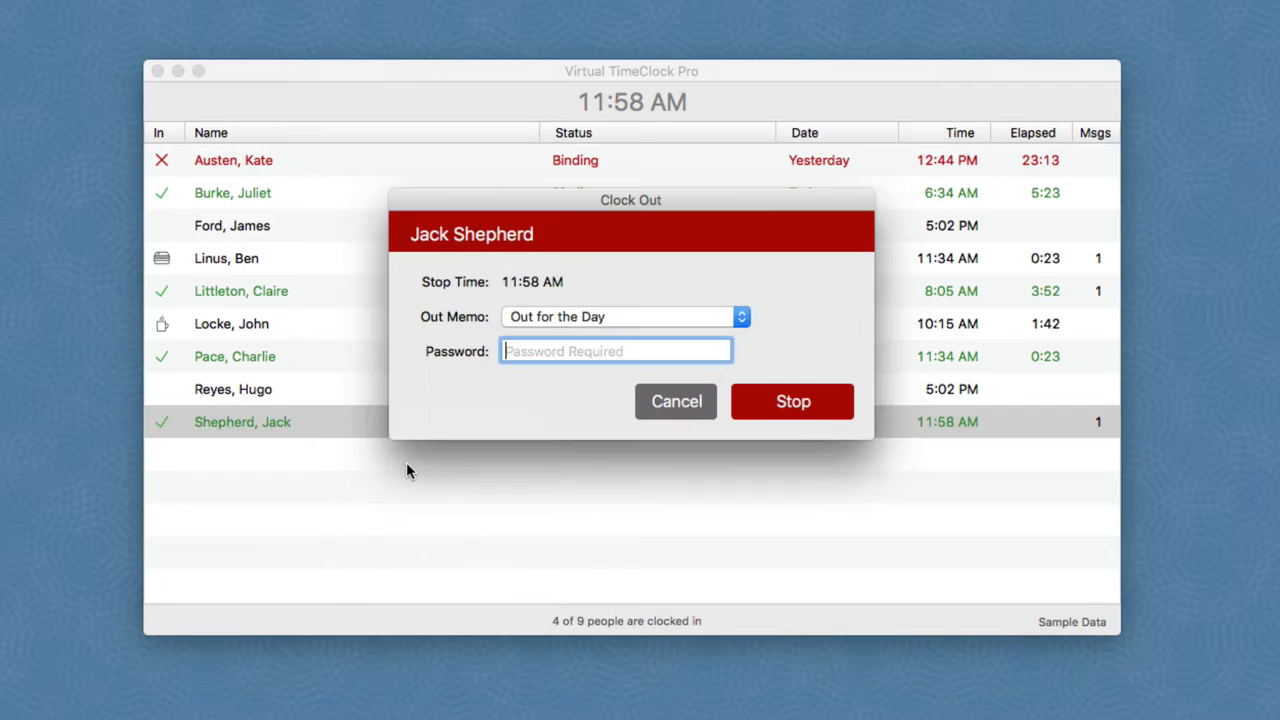
pyautogui.write('1234')
pyautogui.press('Return')
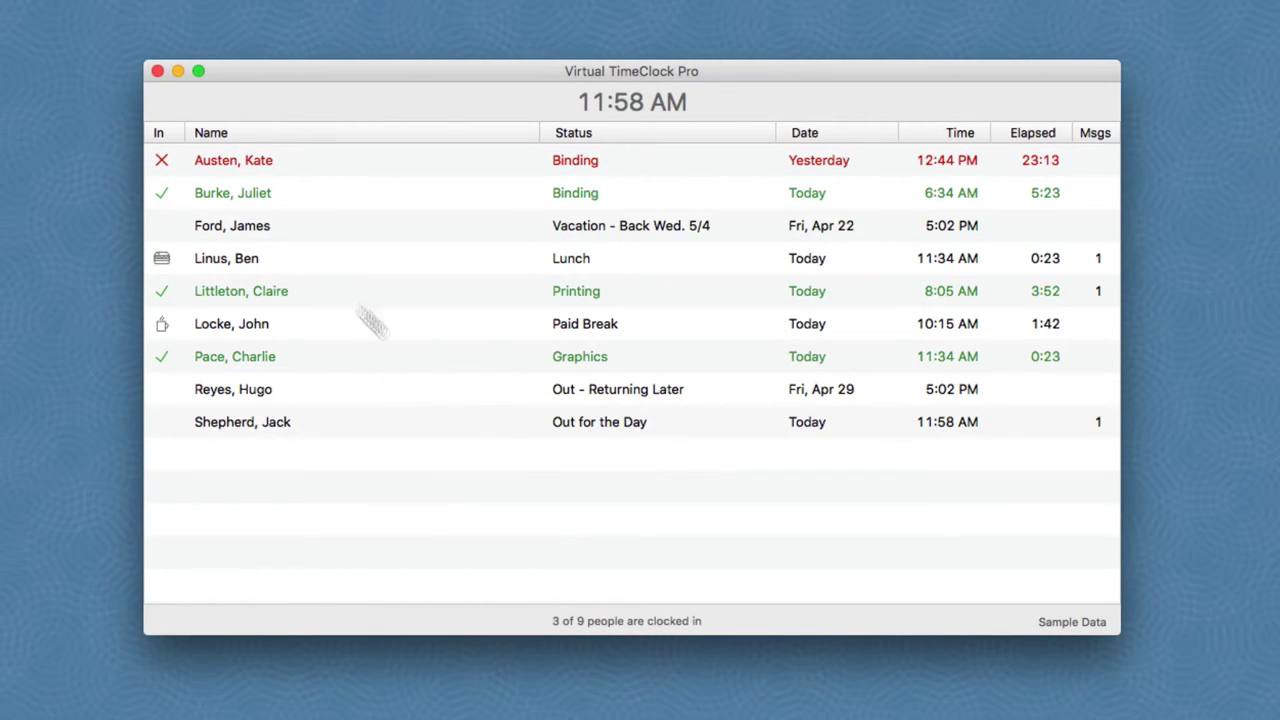
# Step: Open the vacationing third employee's User Status window, logging in with their password
pyautogui.rightClick(323, 229)
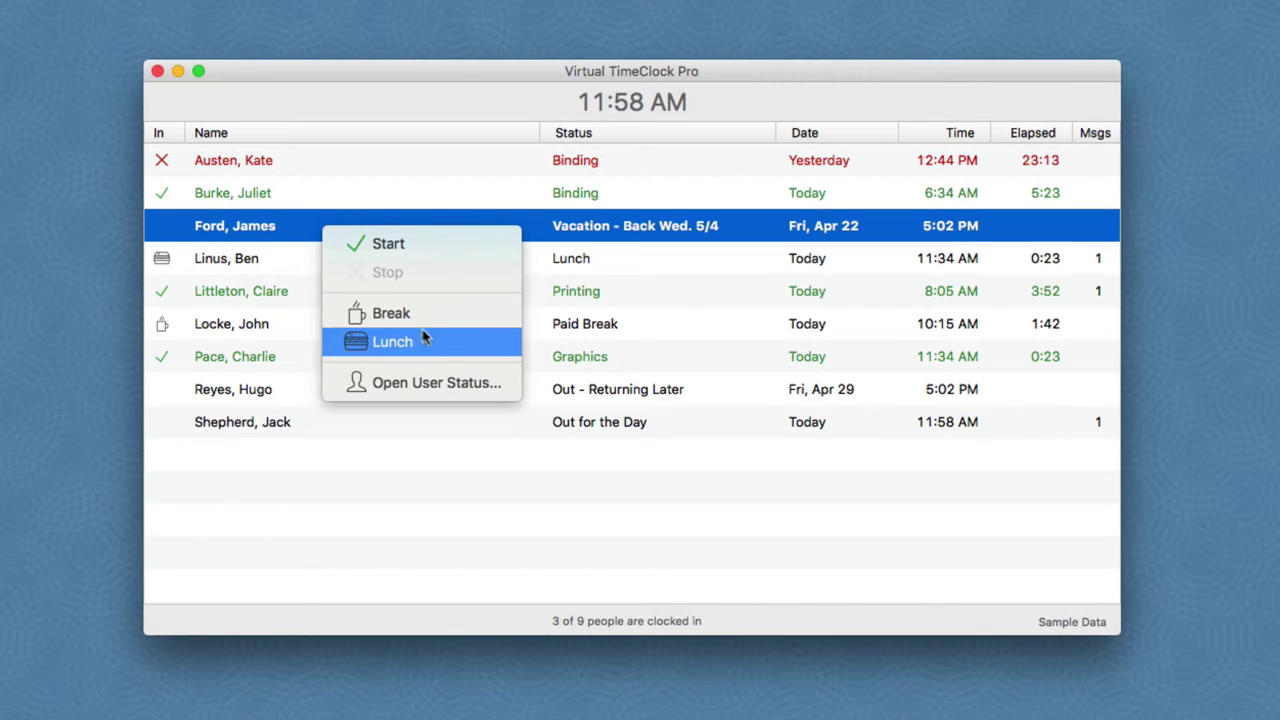
pyautogui.click(463, 386)
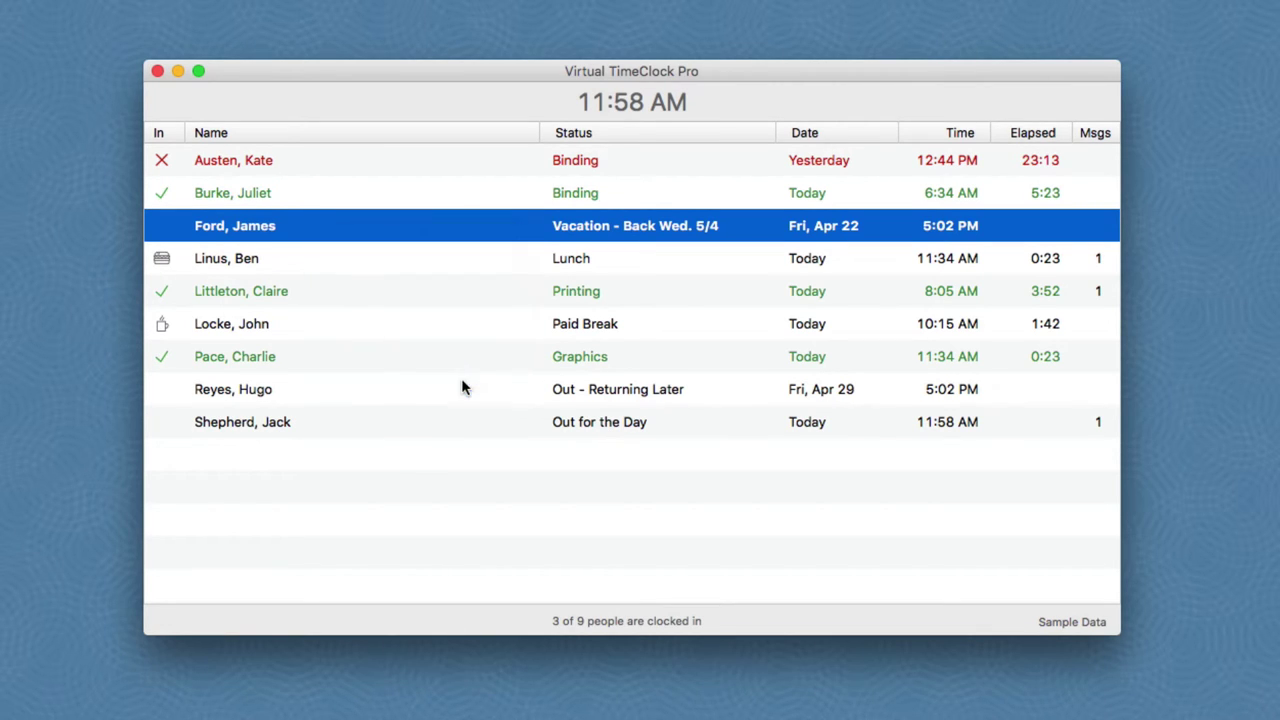
pyautogui.write('123456')
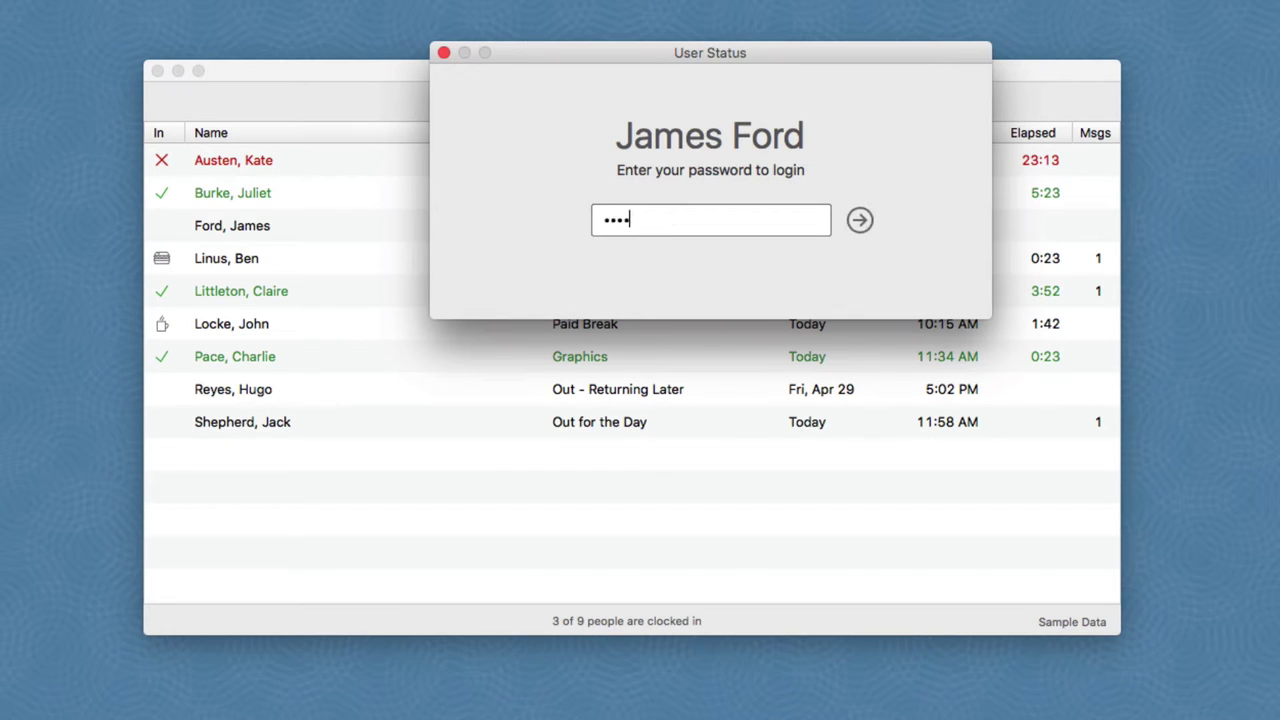
pyautogui.press('Return')
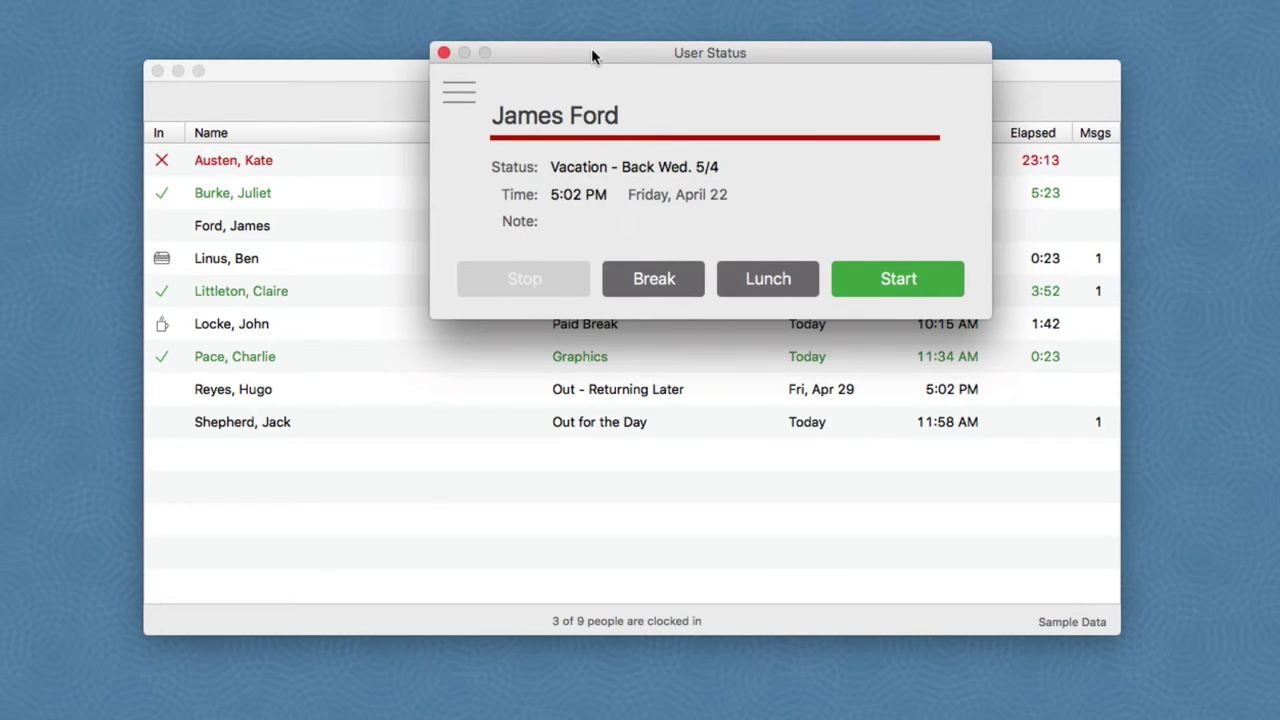
# Step: Move the User Status window down and open its extra-actions menu
pyautogui.moveTo(591, 47); pyautogui.dragTo(545, 382)
pyautogui.click(424, 422)
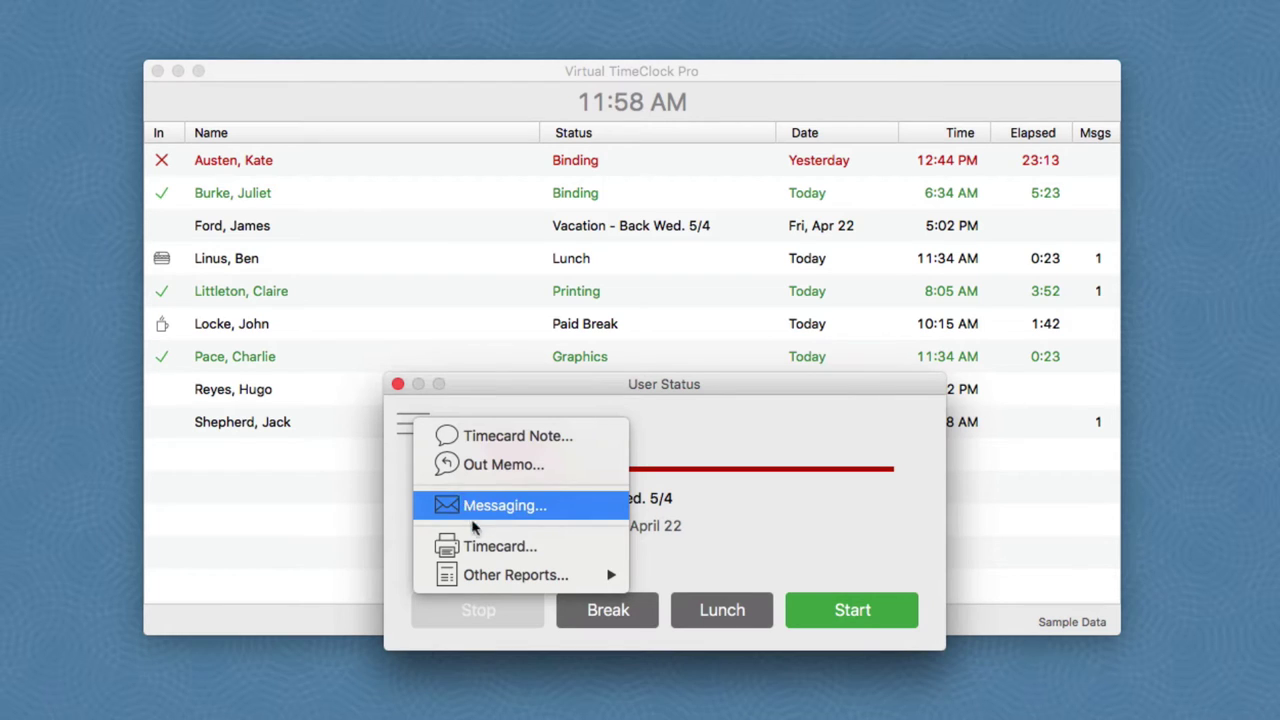
pyautogui.moveTo(487, 578)
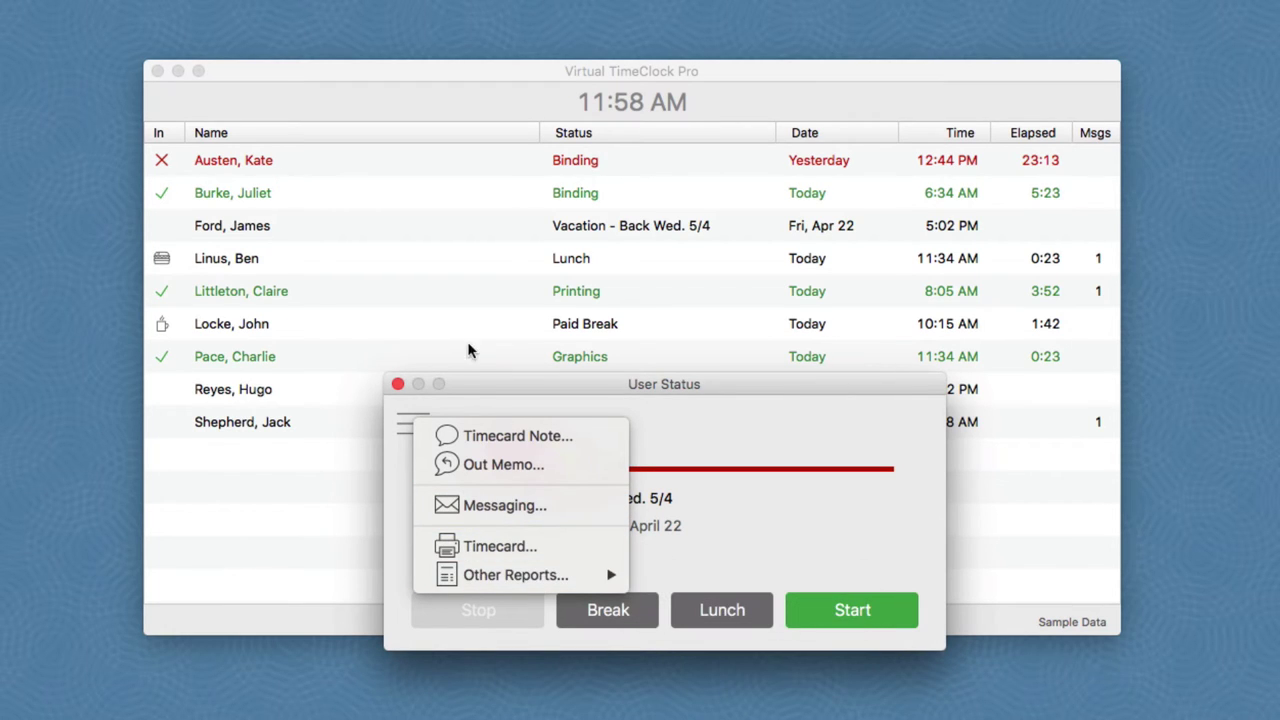
pyautogui.click(480, 396)
pyautogui.click(413, 428)
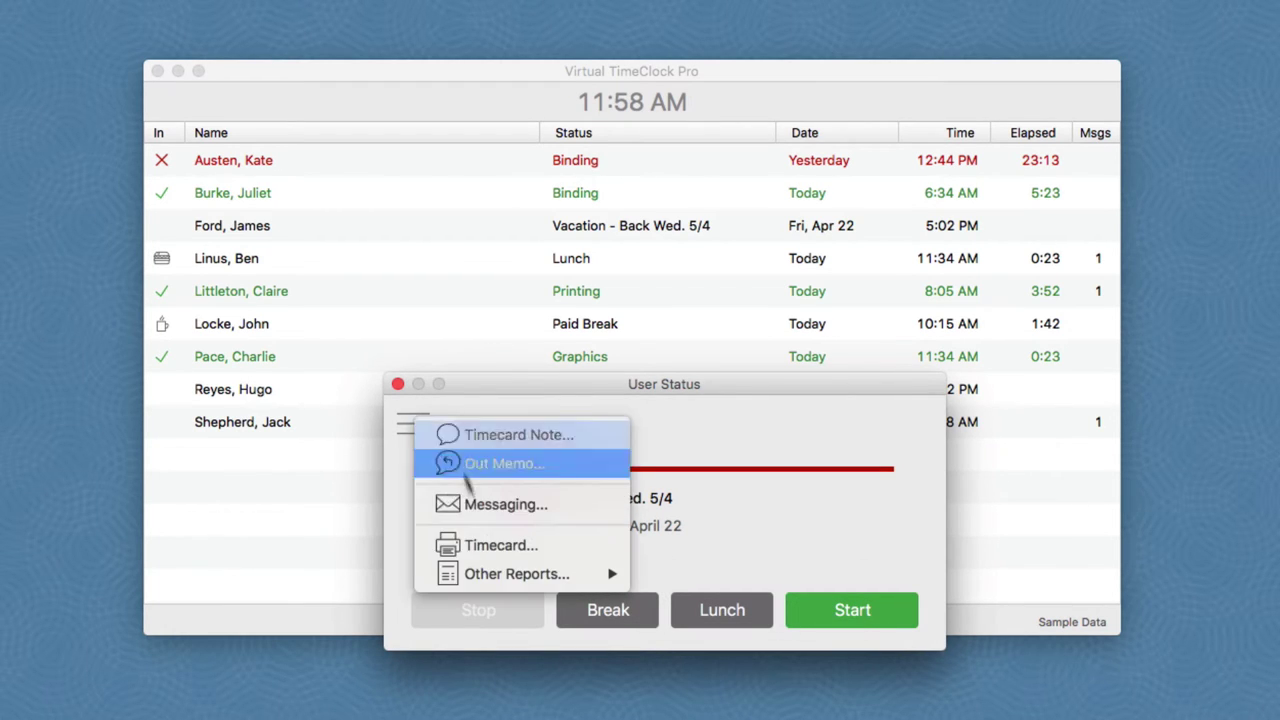
# Step: Choose Timecard... from the User Status menu to view the employee's Timecard Detail Report
pyautogui.click(491, 543)
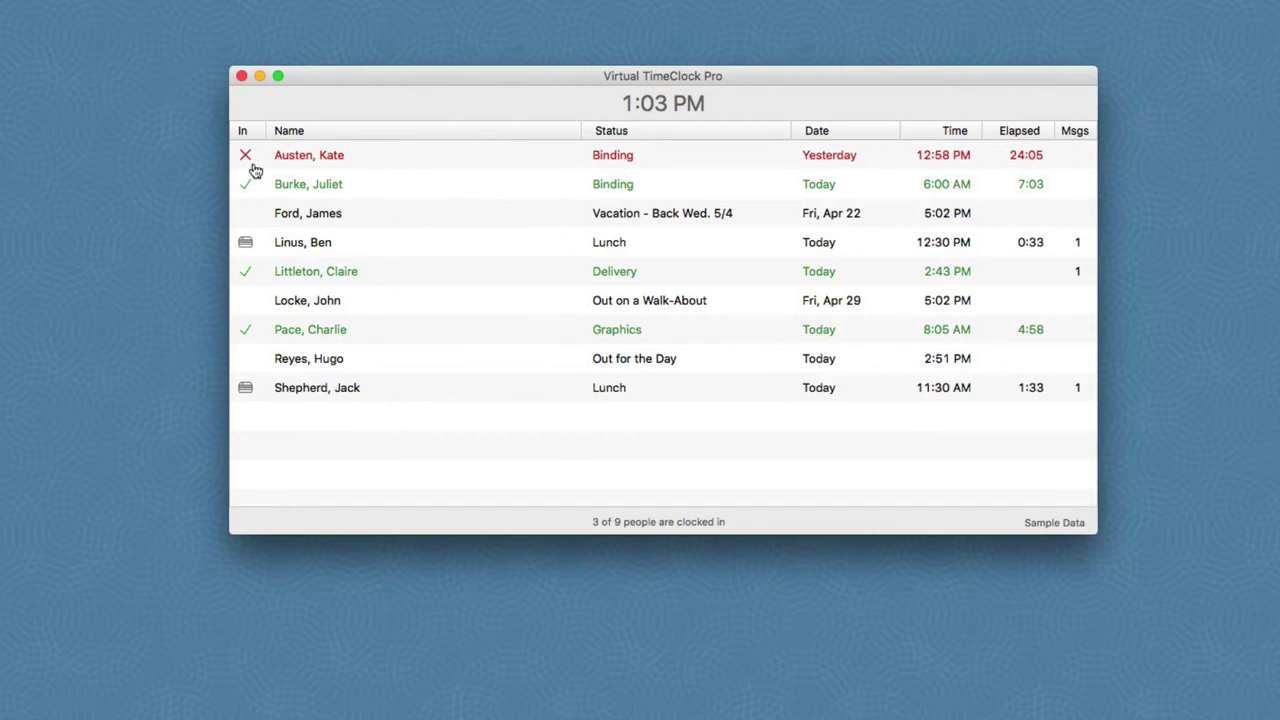
# Step: Resolve the first employee's missed clock-out with estimated stop 'About 5pm' and their password
pyautogui.doubleClick(408, 163)
pyautogui.write('A')
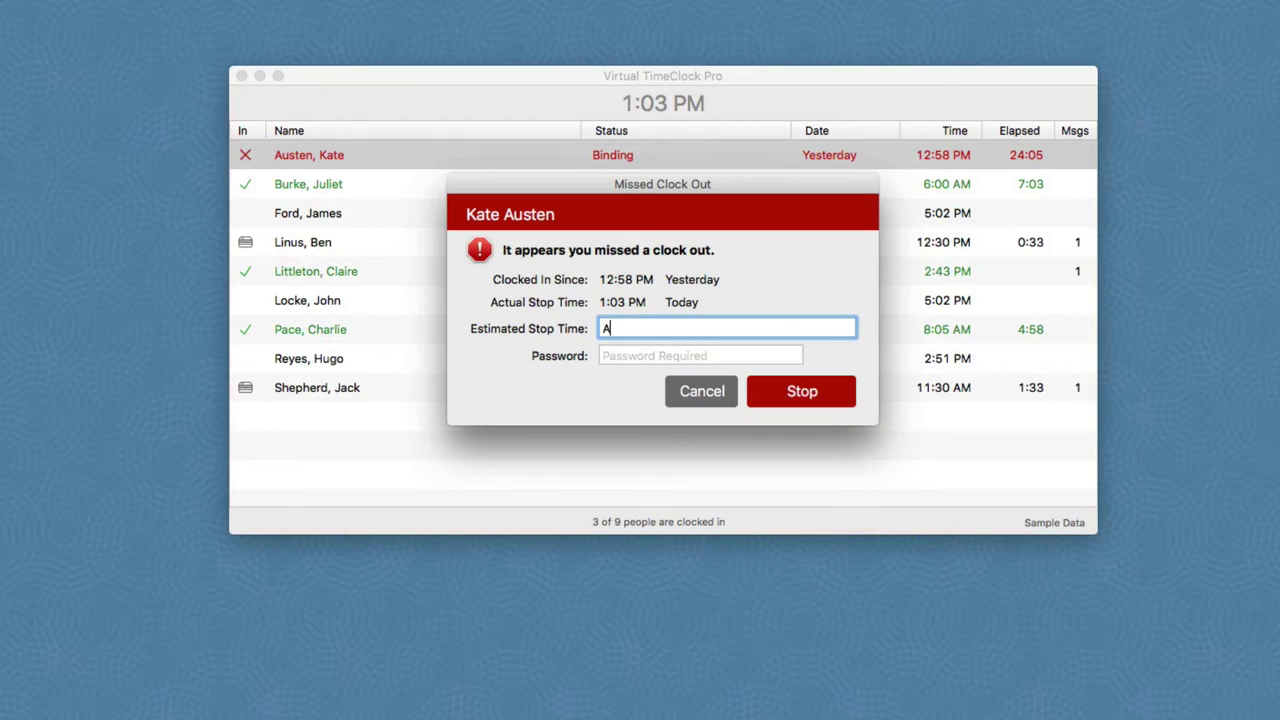
pyautogui.write('bout 5pm')
pyautogui.click(616, 360)
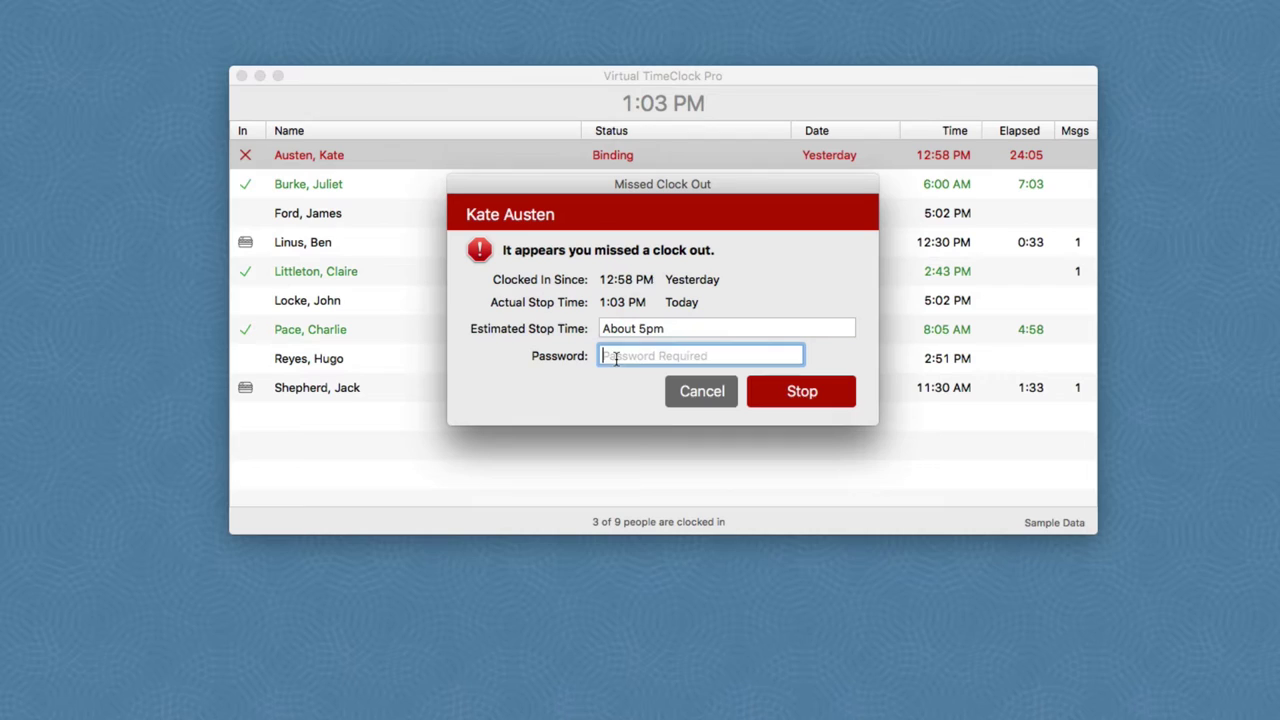
pyautogui.write('••••')
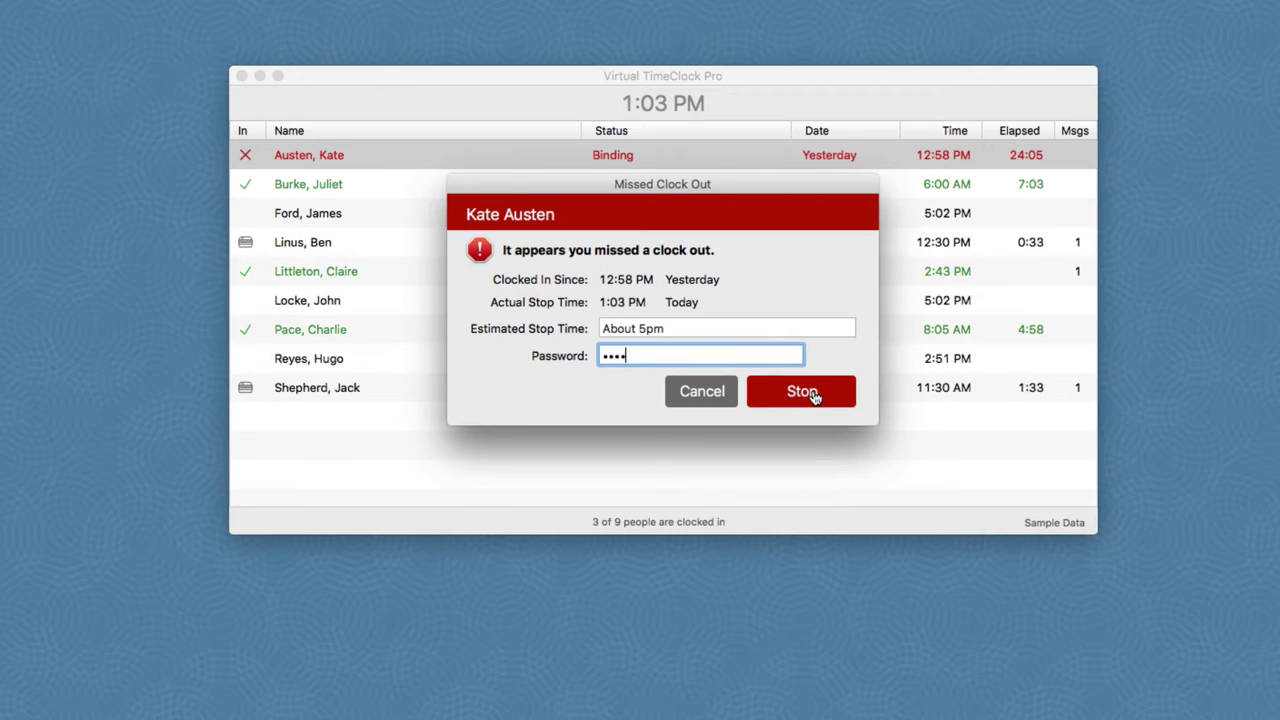
pyautogui.click(814, 397)
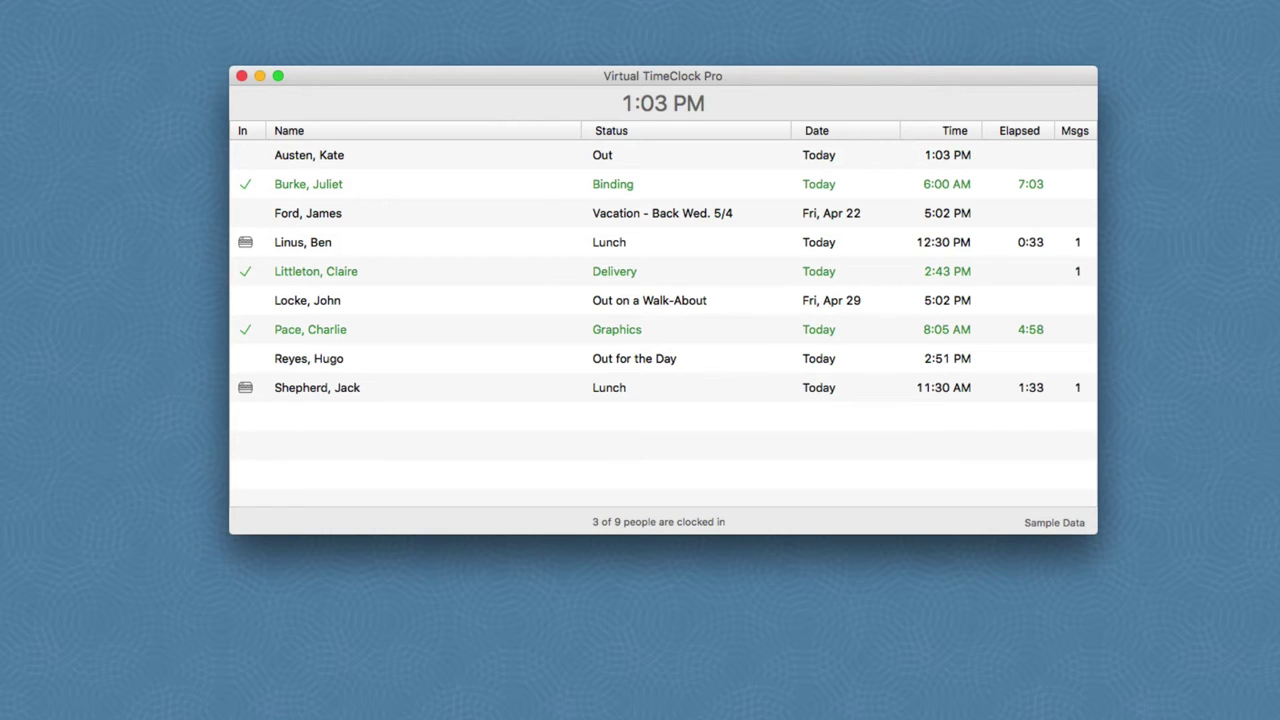
# Step: Turn administration on from the File menu, signing in as administrator with the password
pyautogui.click(80, 9)
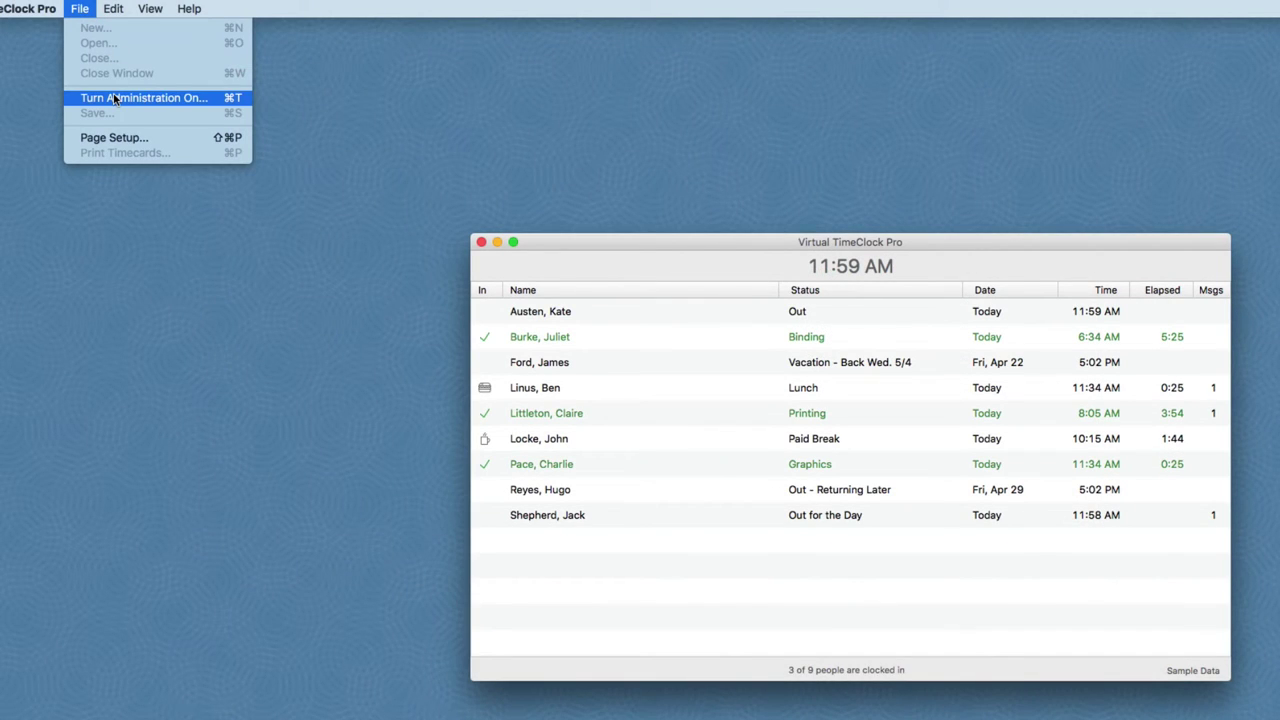
pyautogui.click(114, 98)
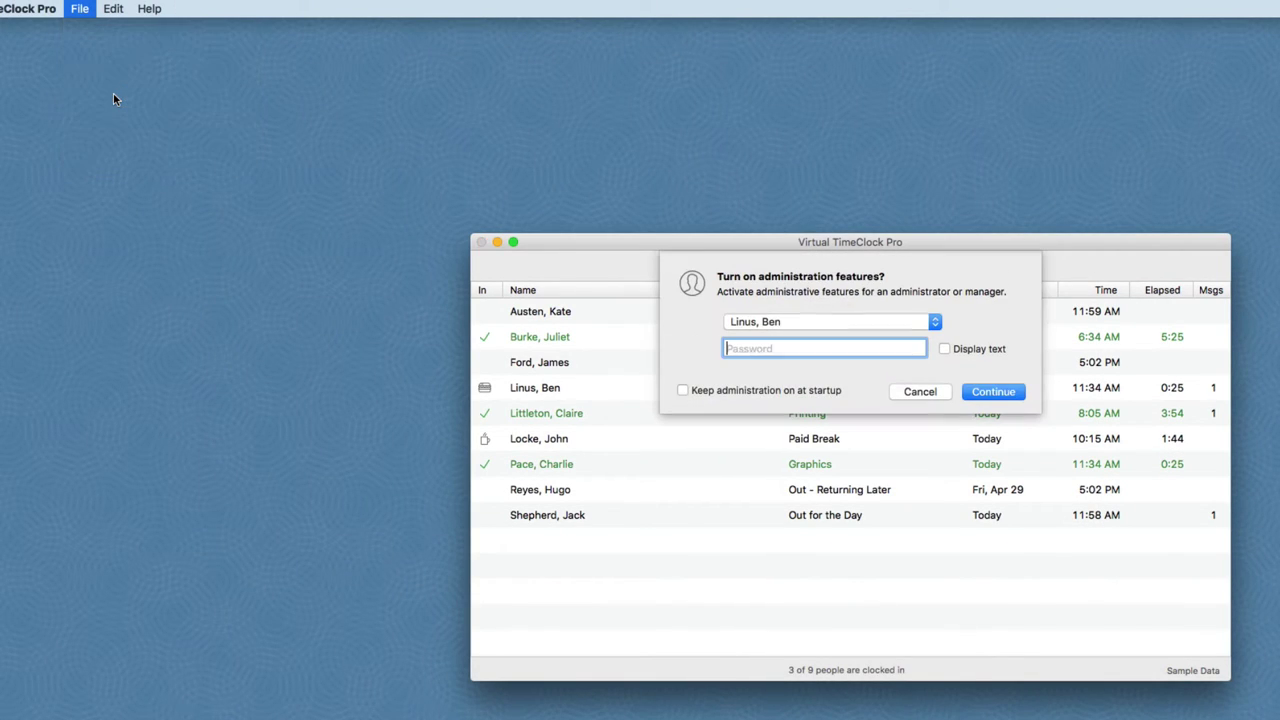
pyautogui.write('123')
pyautogui.press('Return')
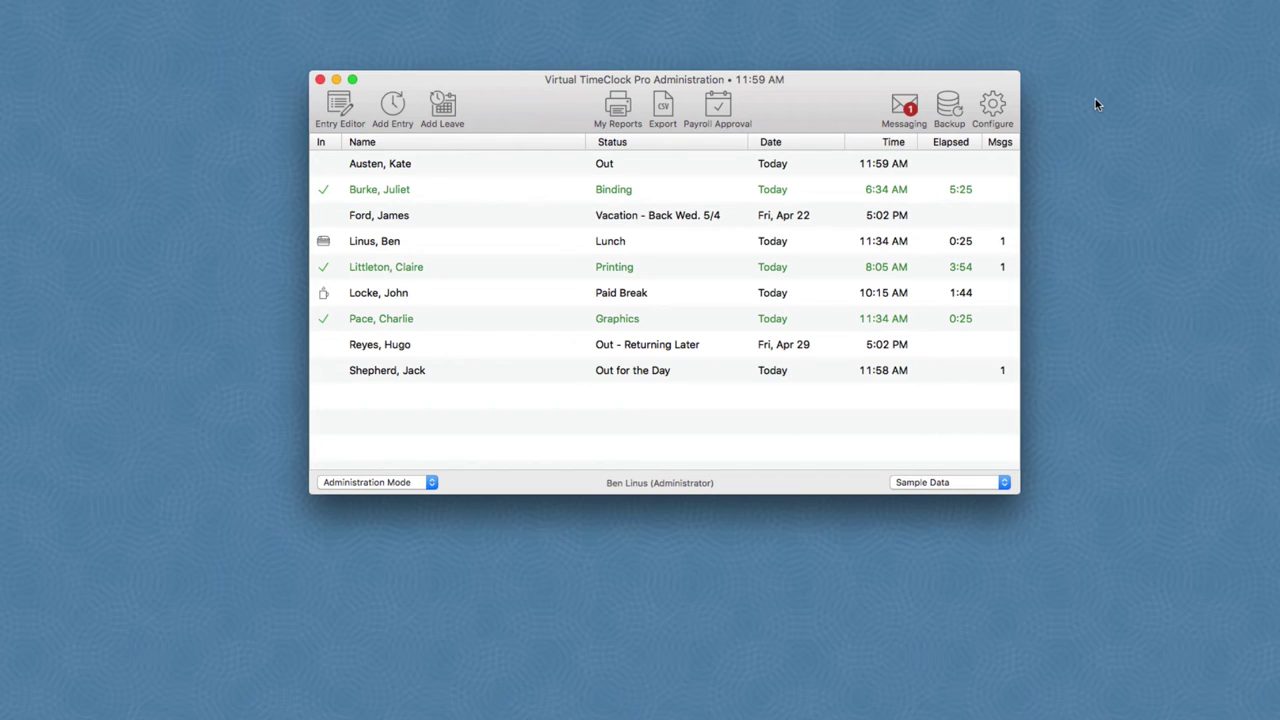
# Step: Open the Entry Editor and load the first employee's current-period entries
pyautogui.click(334, 106)
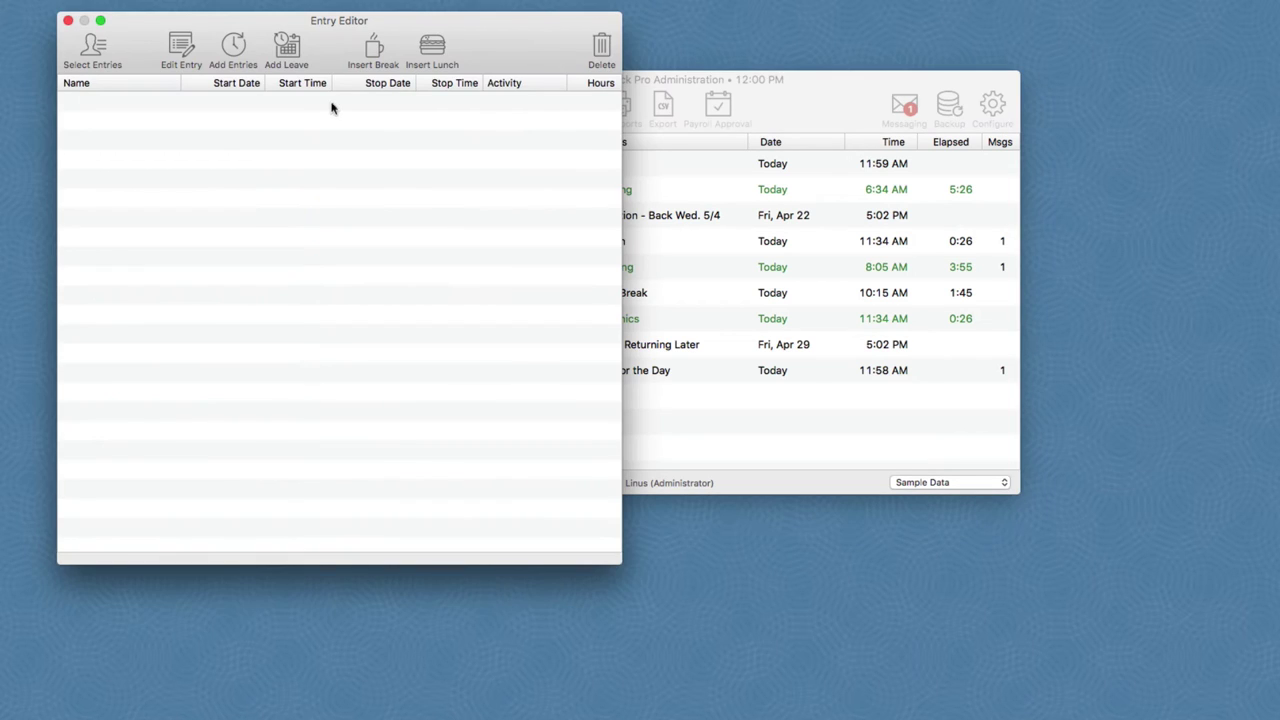
pyautogui.moveTo(342, 22); pyautogui.dragTo(343, 144)
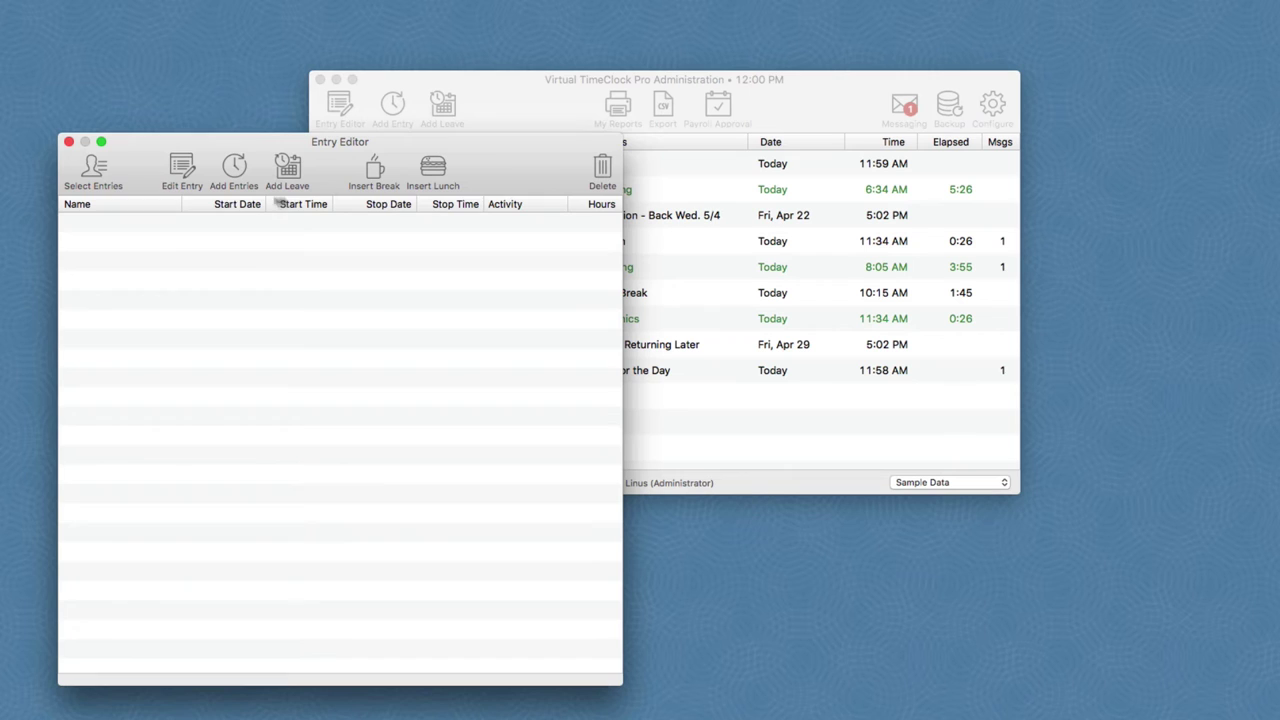
pyautogui.click(108, 175)
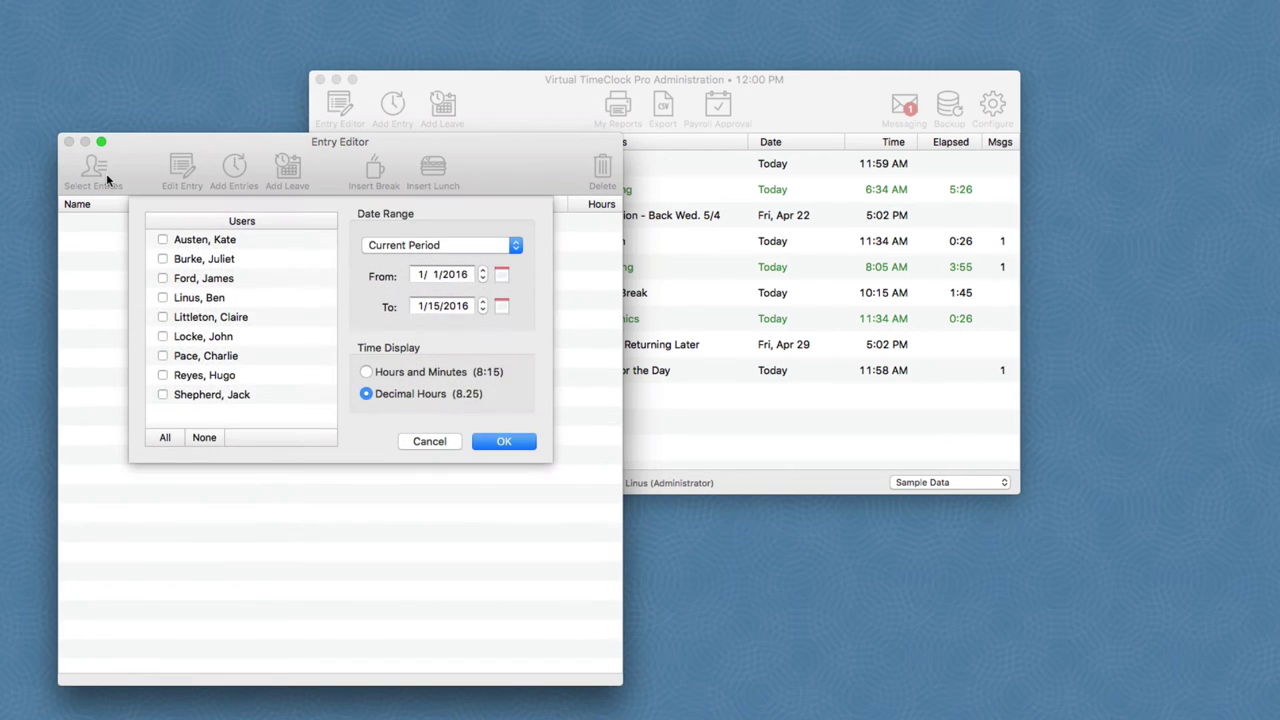
pyautogui.click(161, 238)
pyautogui.click(517, 443)
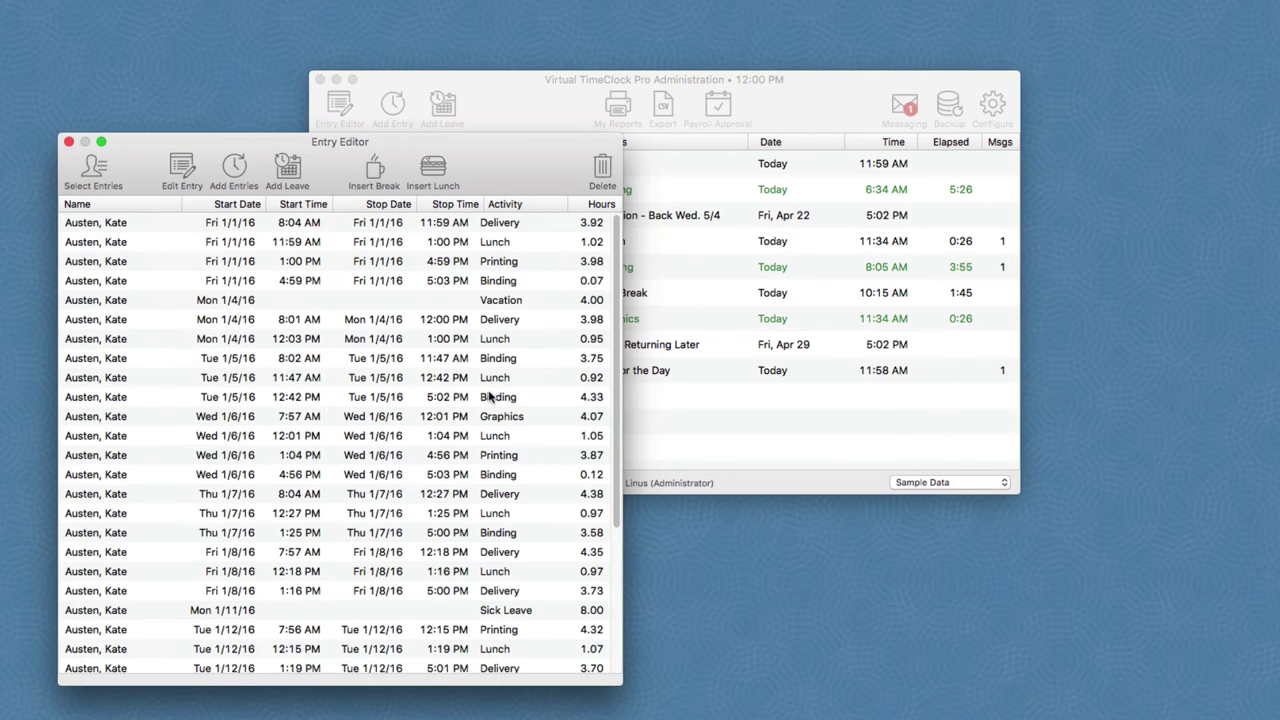
# Step: Scroll through the 1/1–1/15/2016 entries and open the Wed 1/6/16 Lunch entry
pyautogui.scroll(-5, 490, 397)
pyautogui.scroll(5, 490, 397)
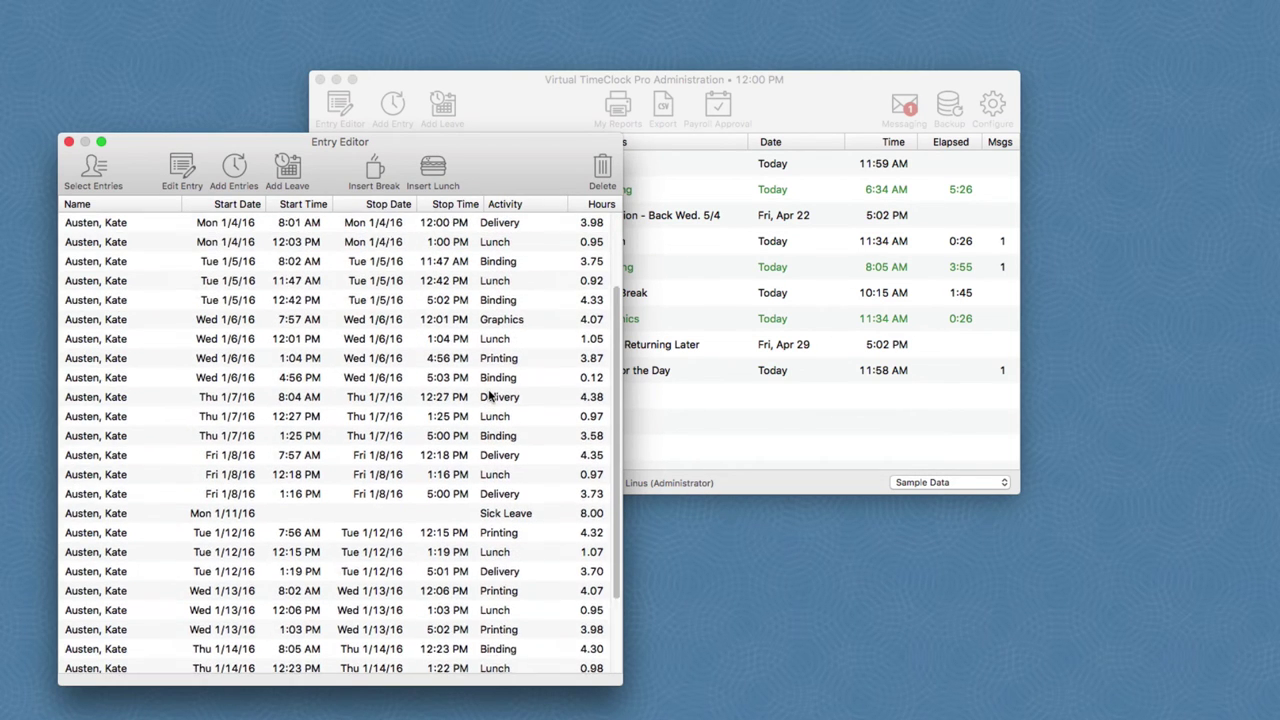
pyautogui.scroll(-5, 490, 397)
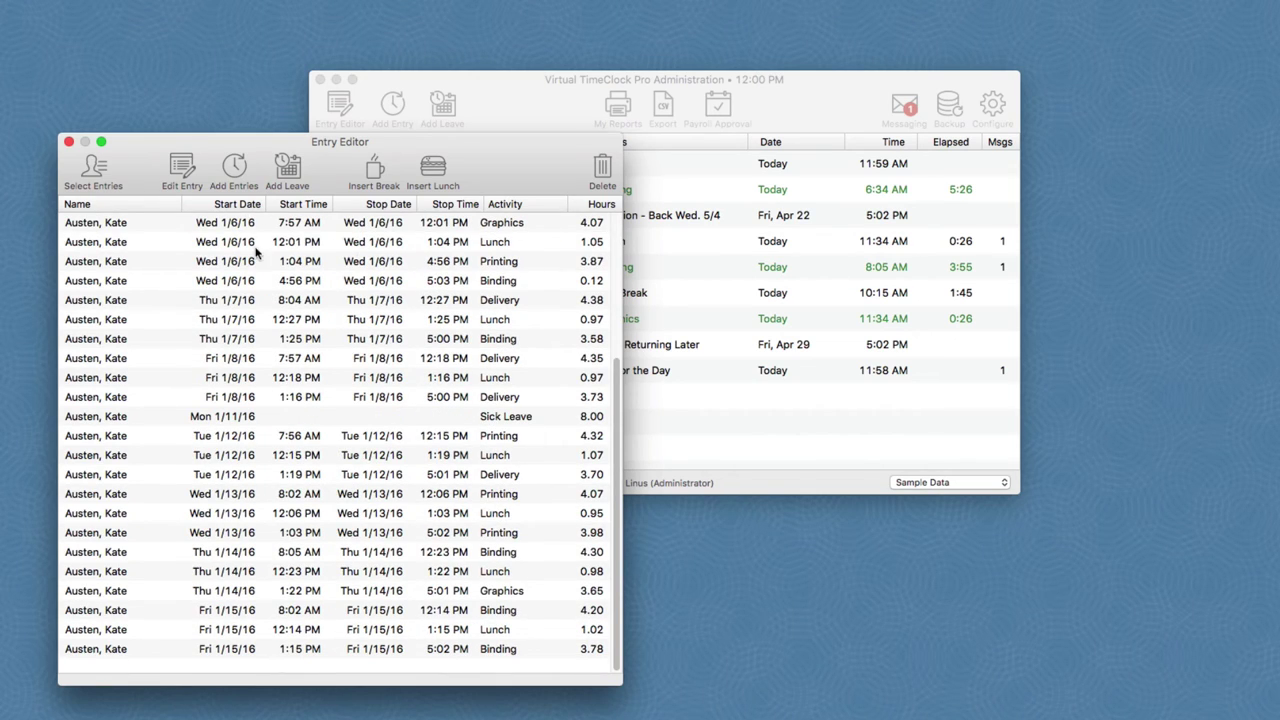
pyautogui.doubleClick(256, 244)
# Step: Cancel the lunch entry unchanged and reload the first employee's current-period entries
pyautogui.click(393, 448)
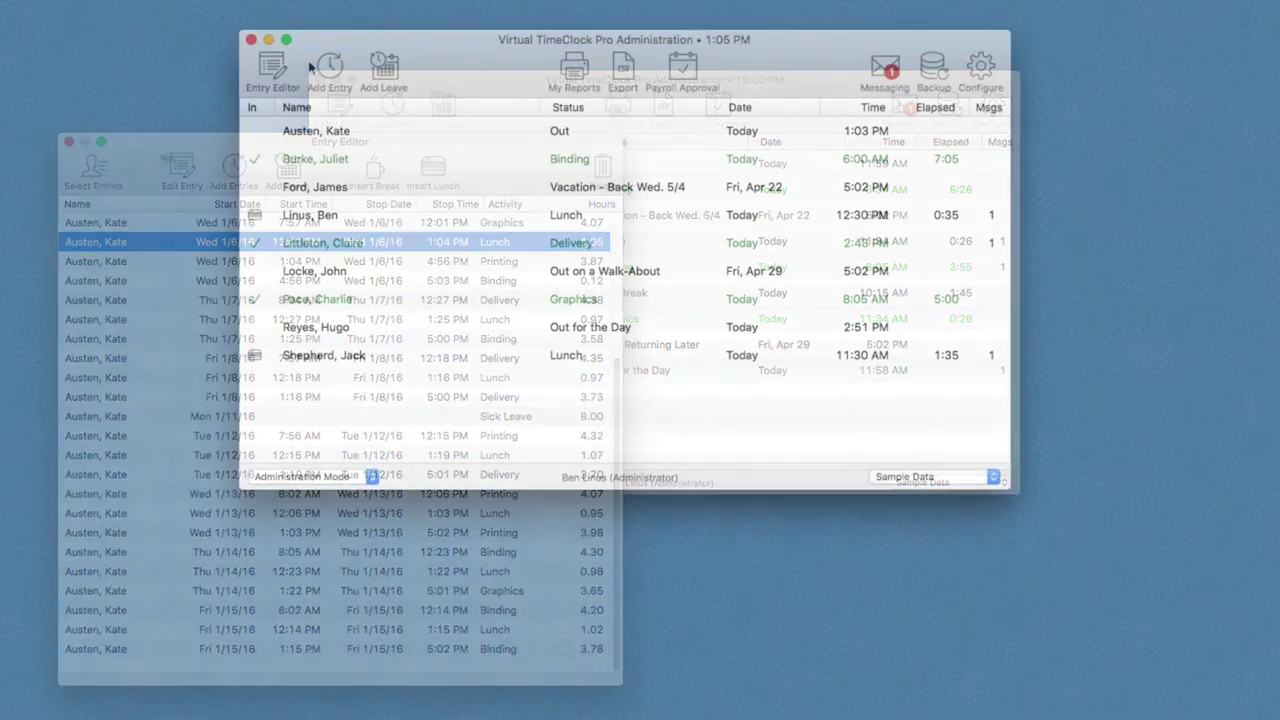
pyautogui.click(272, 68)
pyautogui.click(366, 122)
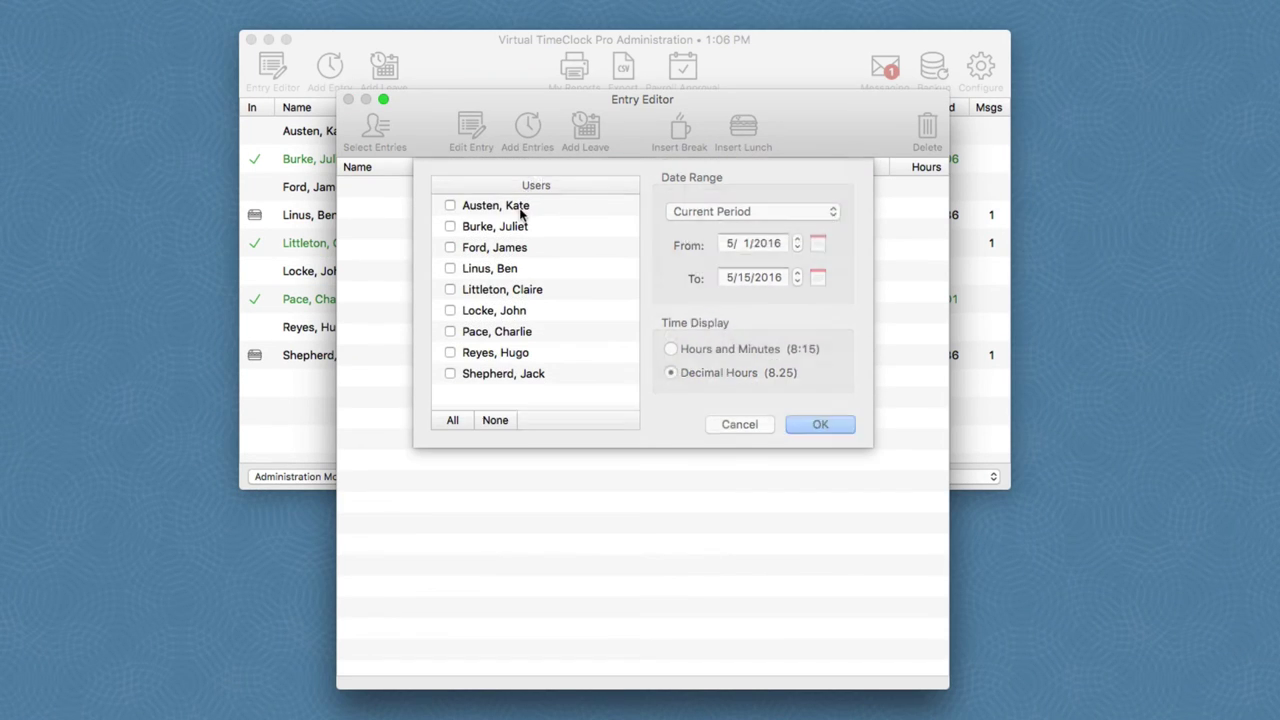
pyautogui.click(515, 206)
pyautogui.click(806, 420)
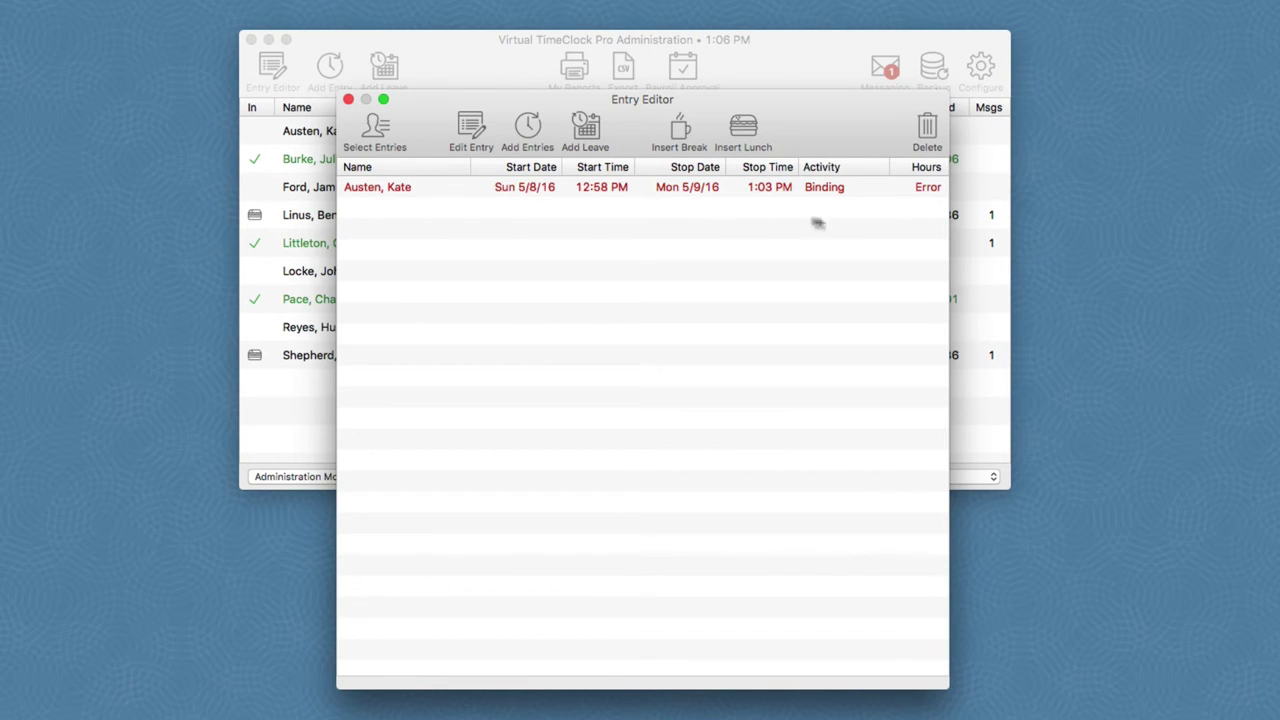
# Step: Change the erroneous Sun 5/8/16 Binding entry's stop time to 5:00 PM and save it
pyautogui.doubleClick(718, 187)
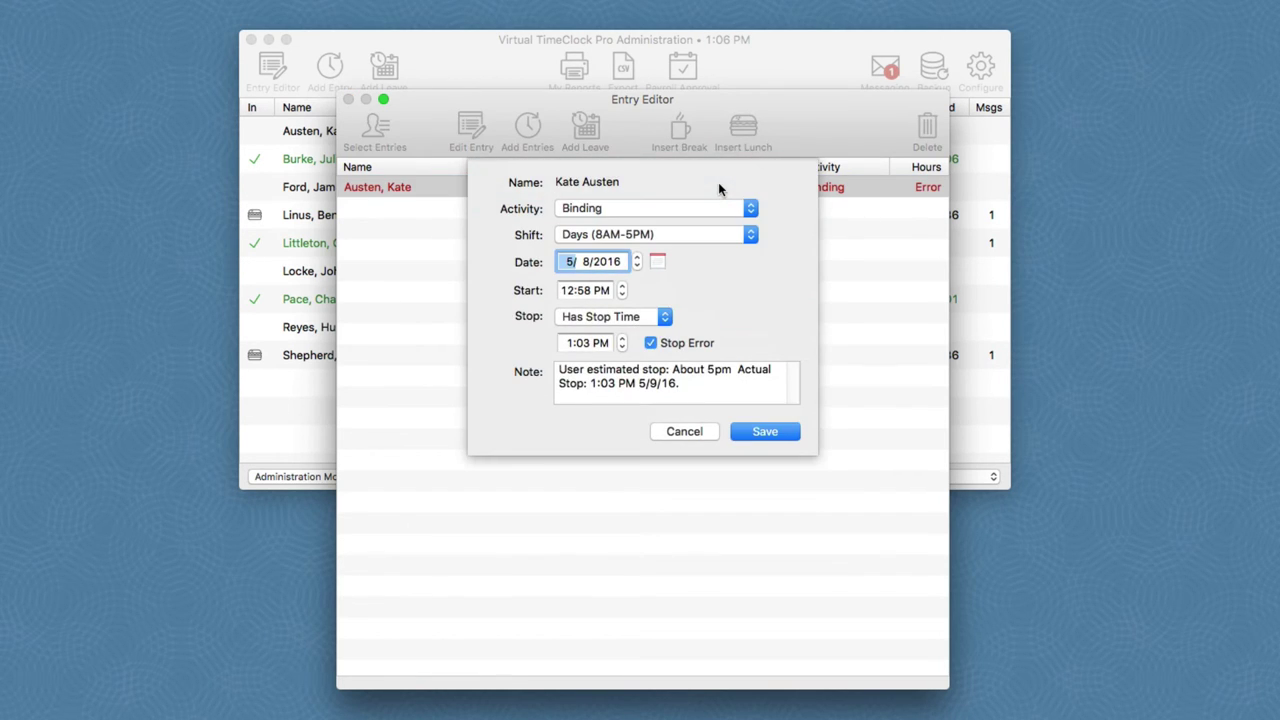
pyautogui.click(571, 345)
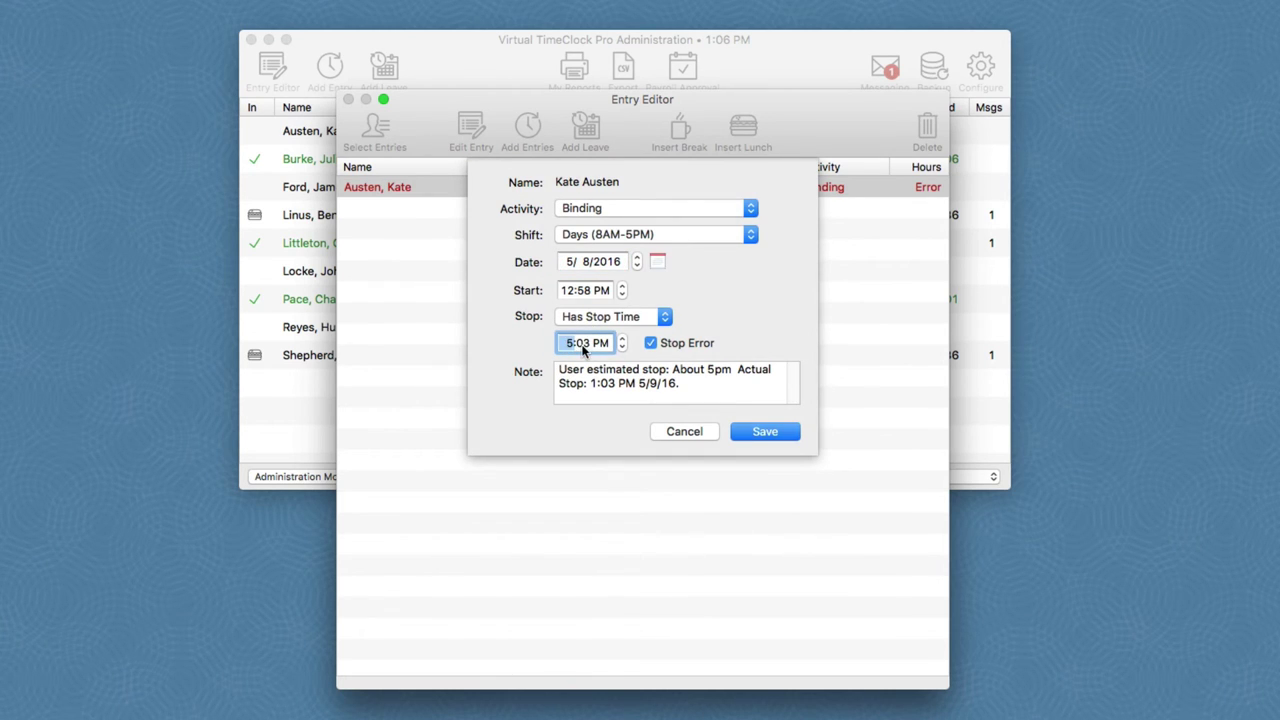
pyautogui.click(583, 345)
pyautogui.write('00')
pyautogui.click(778, 435)
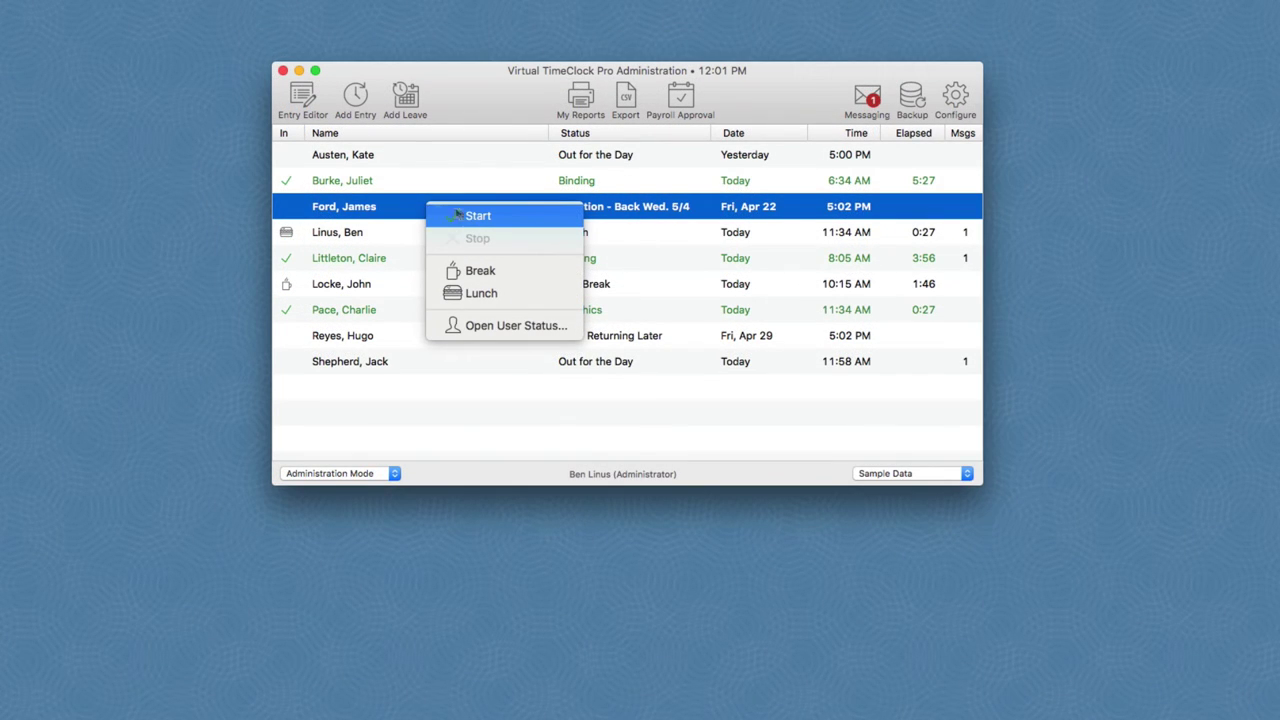
# Step: Clock the third worker in on Binding and add a manual 5/4/16 Binding entry with stop time for the top employee
pyautogui.click(478, 216)
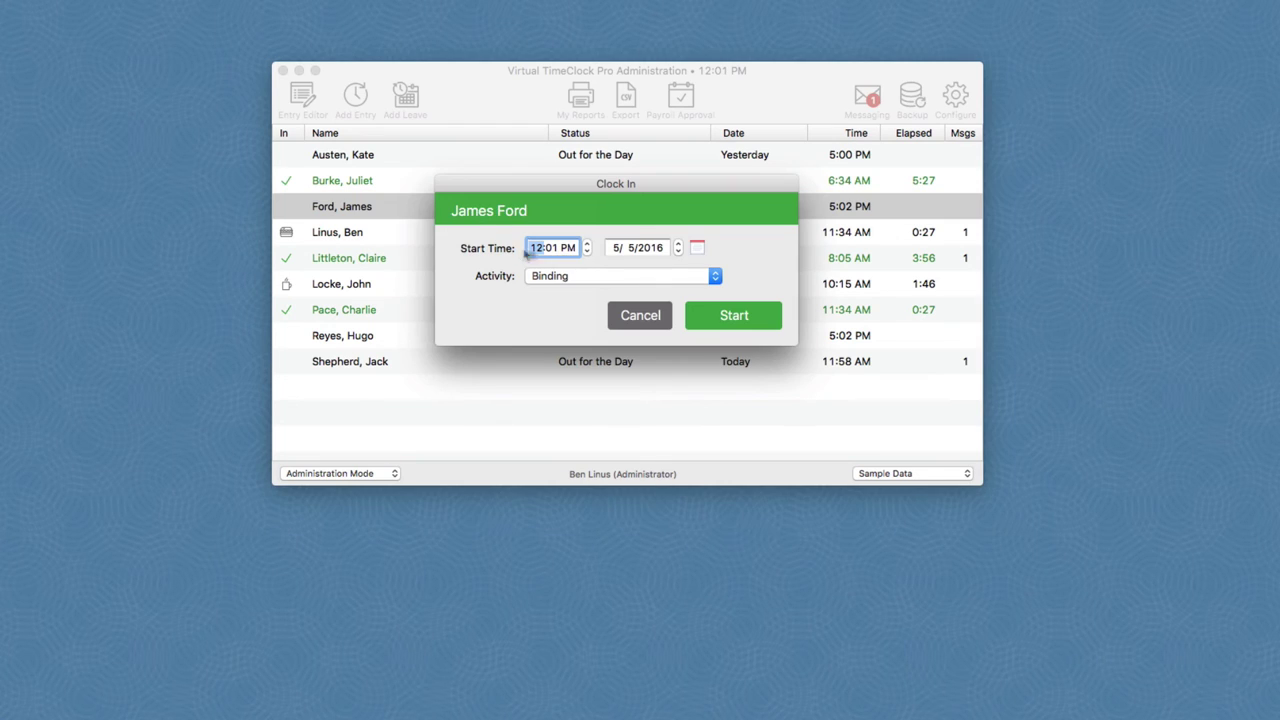
pyautogui.click(740, 321)
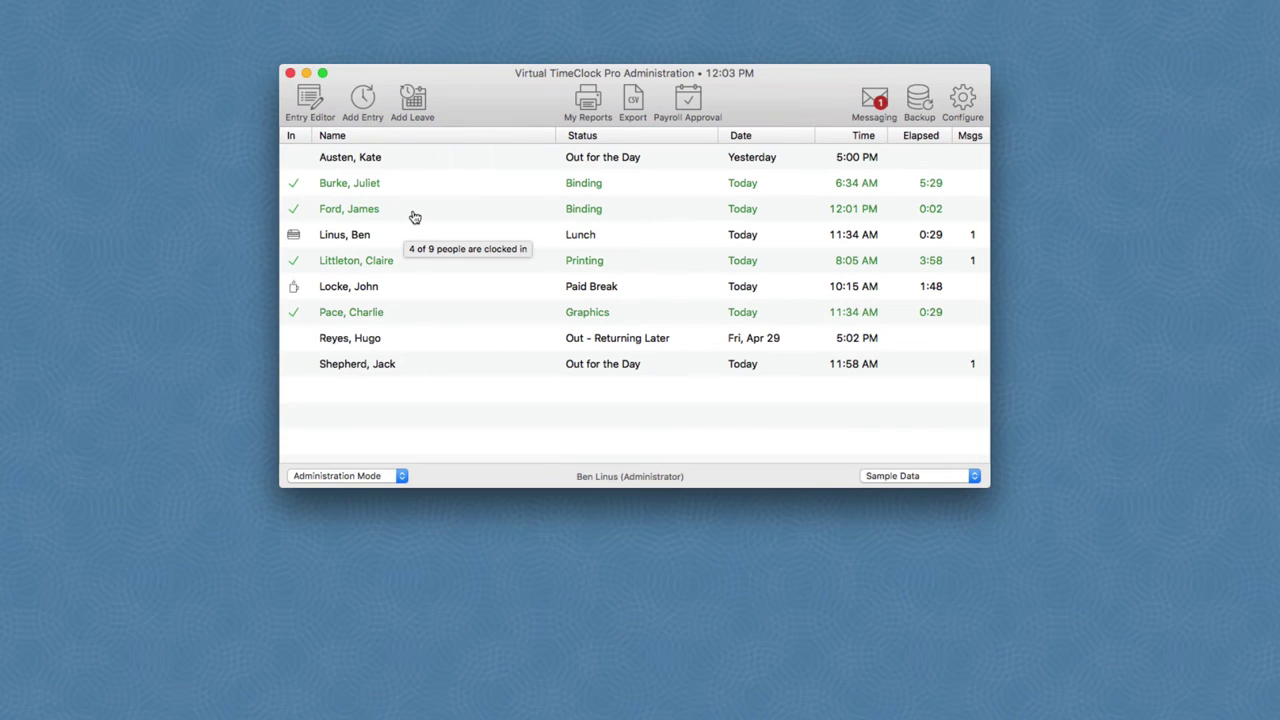
pyautogui.click(364, 100)
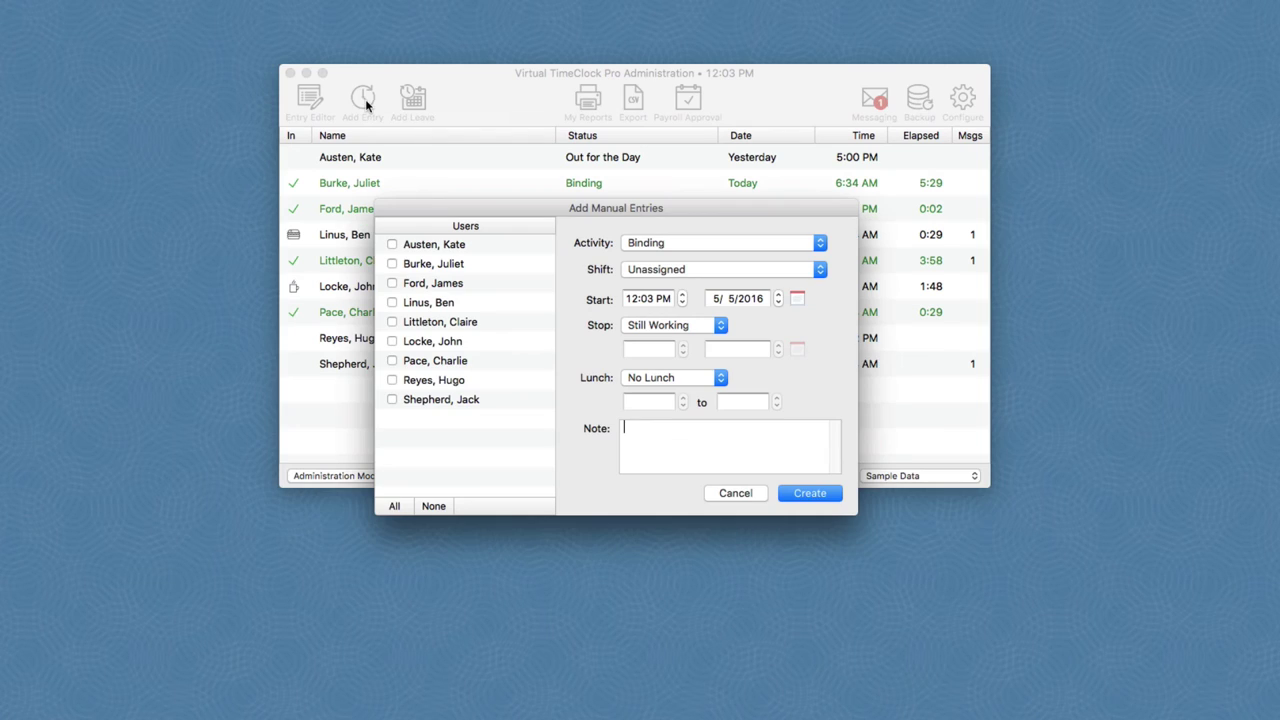
pyautogui.click(393, 245)
pyautogui.click(797, 299)
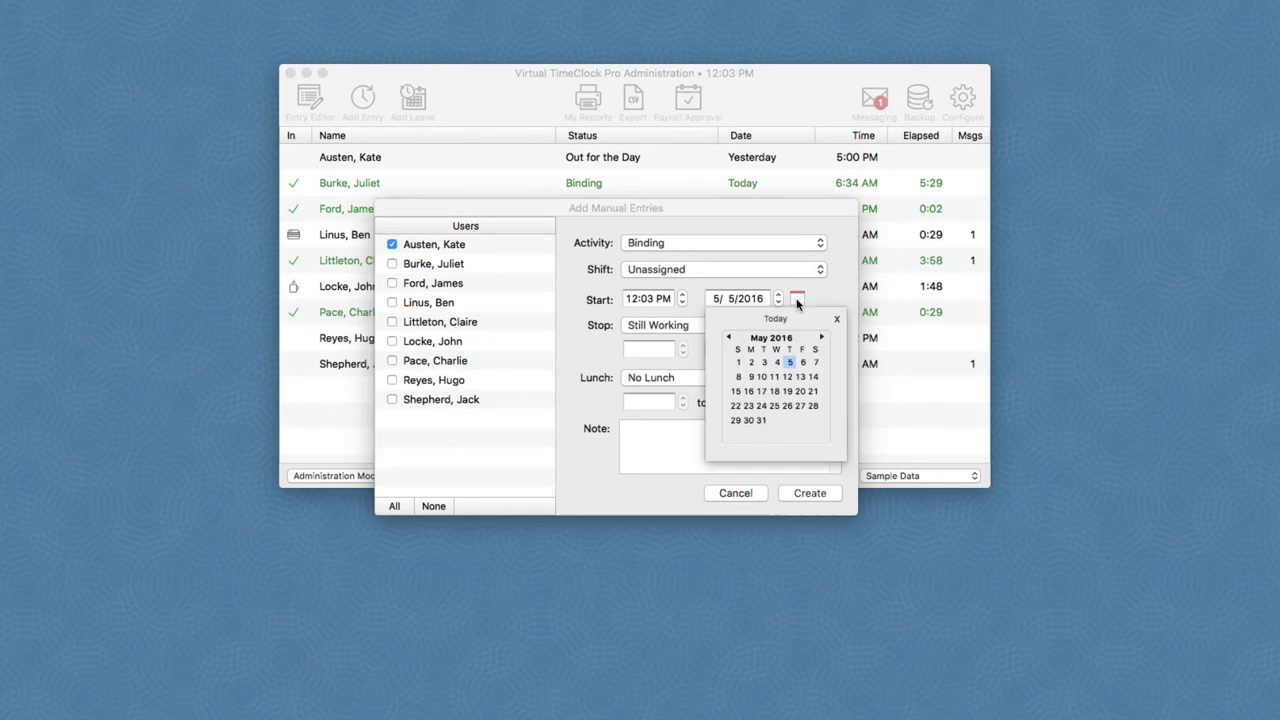
pyautogui.click(782, 365)
pyautogui.click(680, 325)
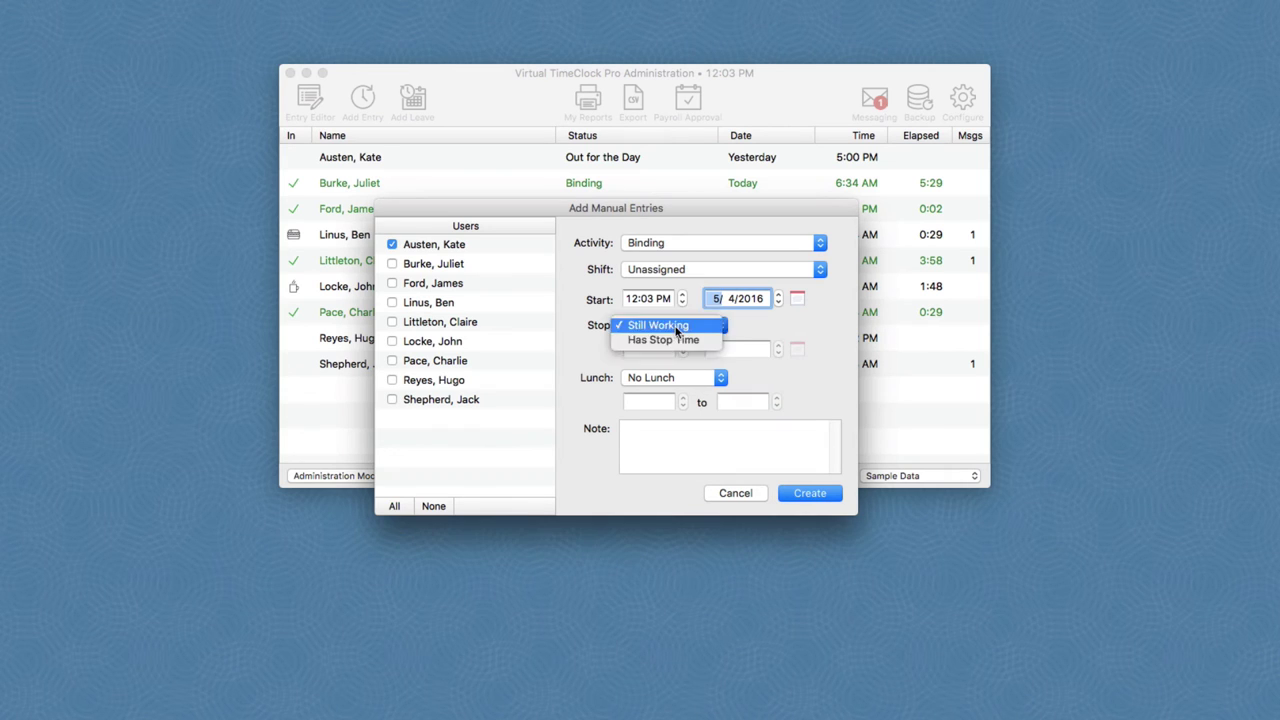
pyautogui.click(668, 341)
pyautogui.click(808, 495)
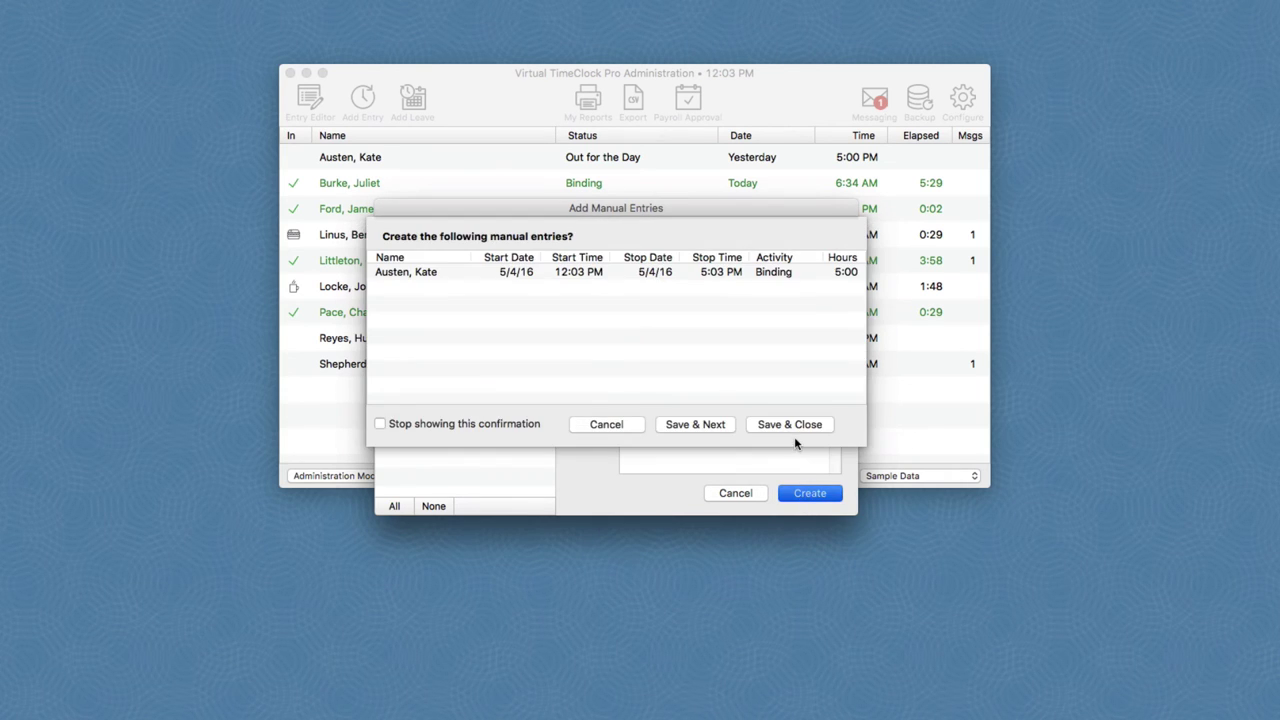
pyautogui.click(789, 425)
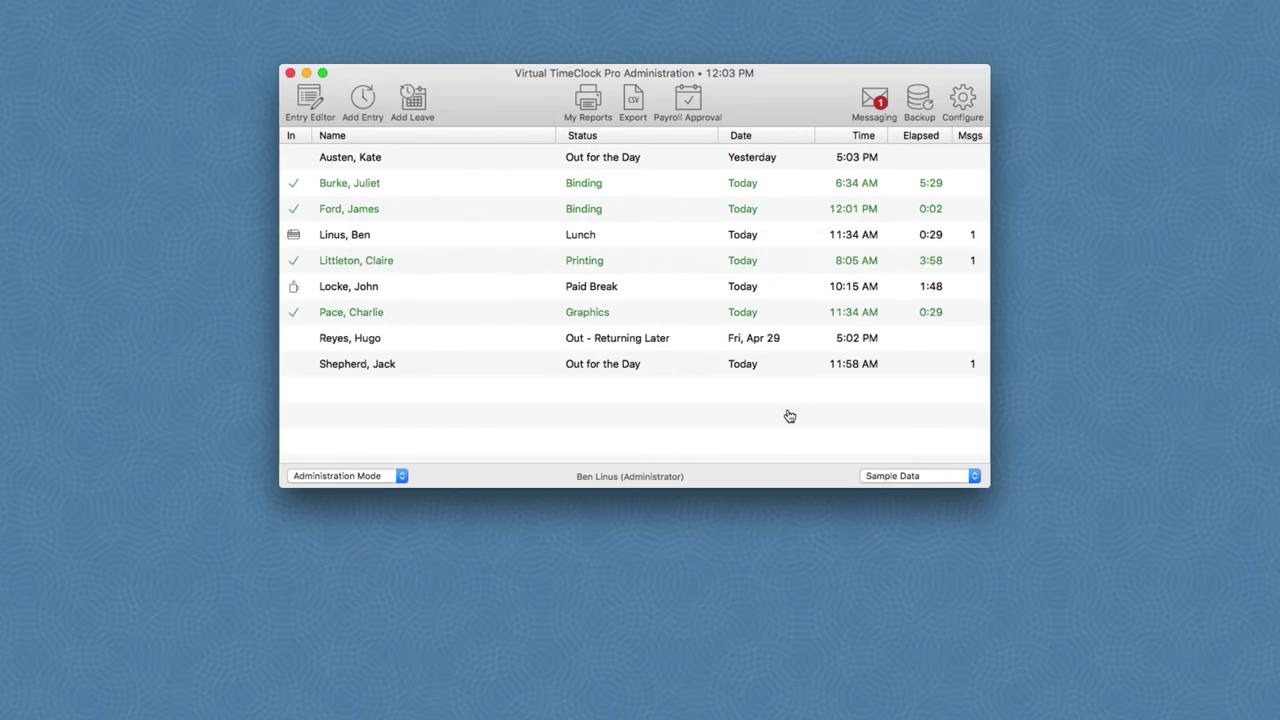
pyautogui.click(598, 104)
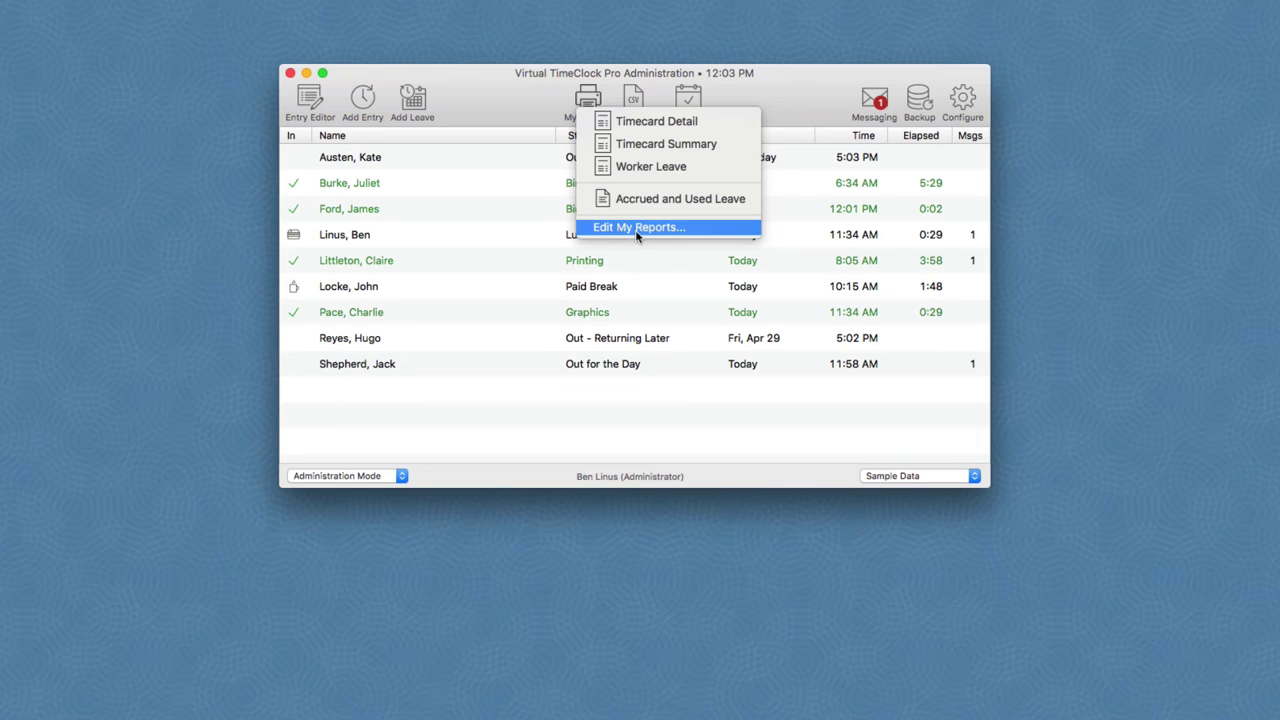
pyautogui.click(1011, 240)
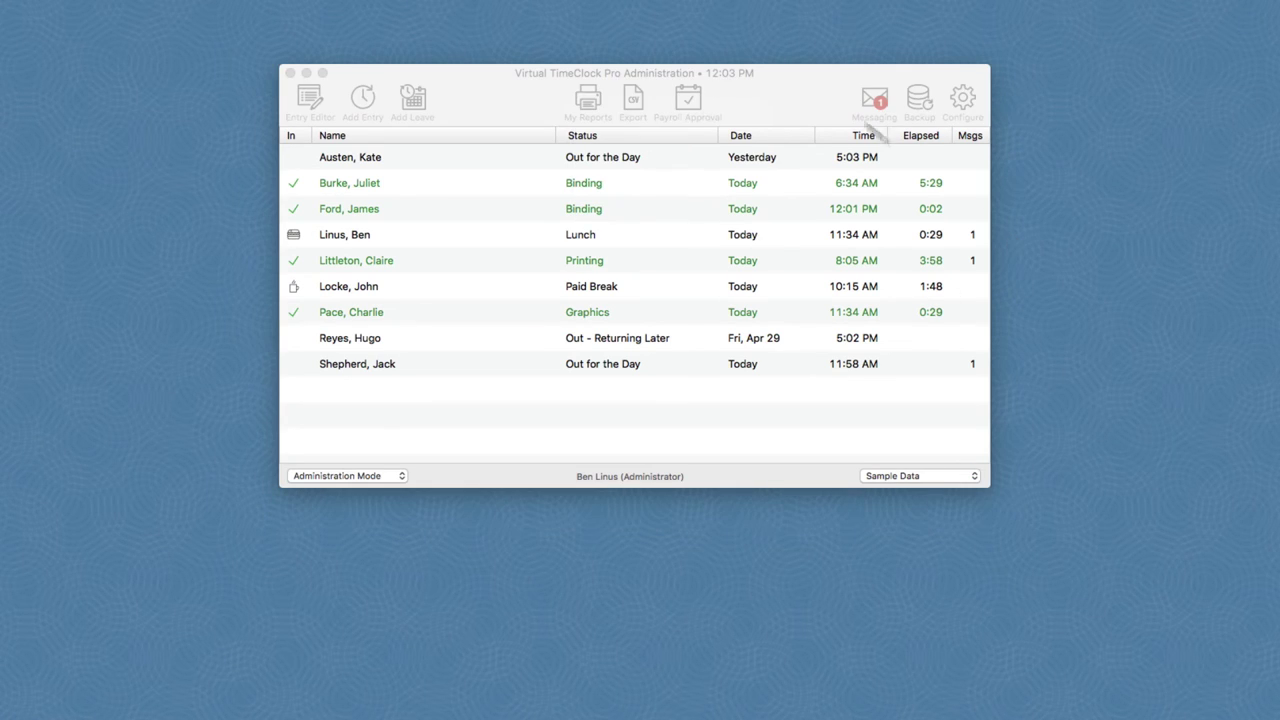
pyautogui.click(828, 98)
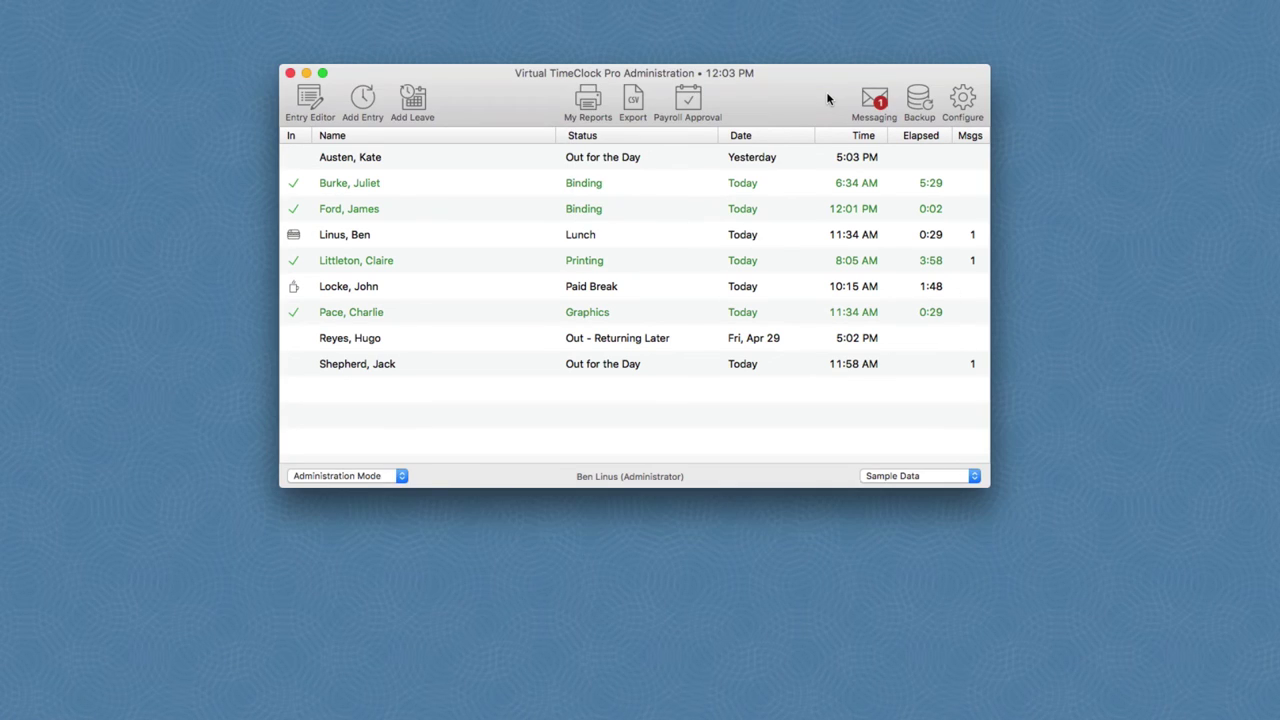
# Step: Open Payroll Approval and review the first employee's detailed timecard report
pyautogui.click(679, 106)
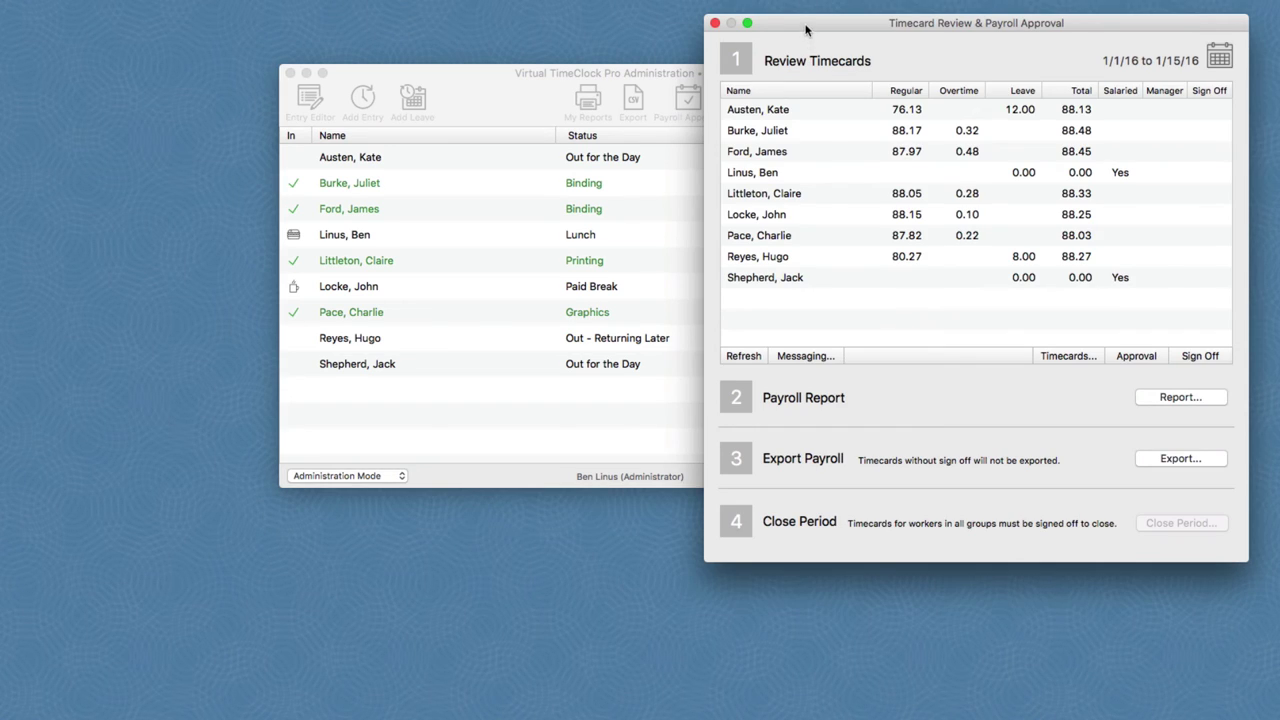
pyautogui.moveTo(808, 24); pyautogui.dragTo(704, 167)
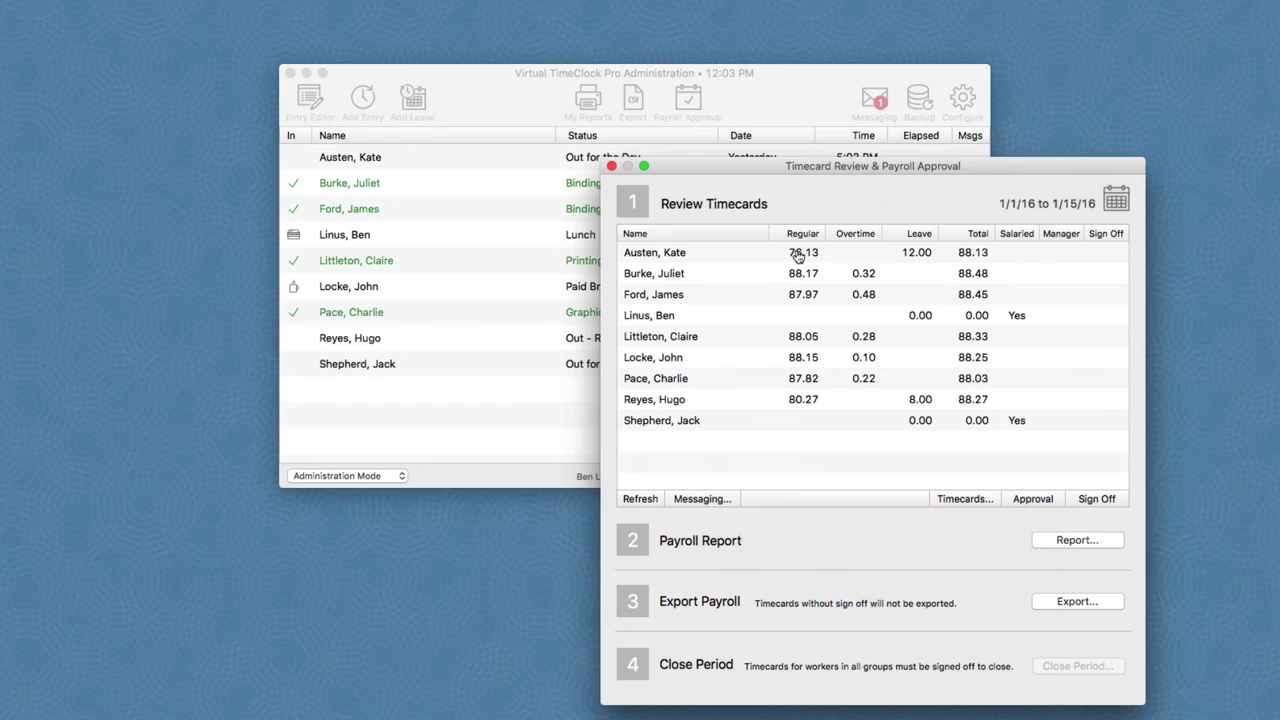
pyautogui.rightClick(798, 256)
pyautogui.click(850, 297)
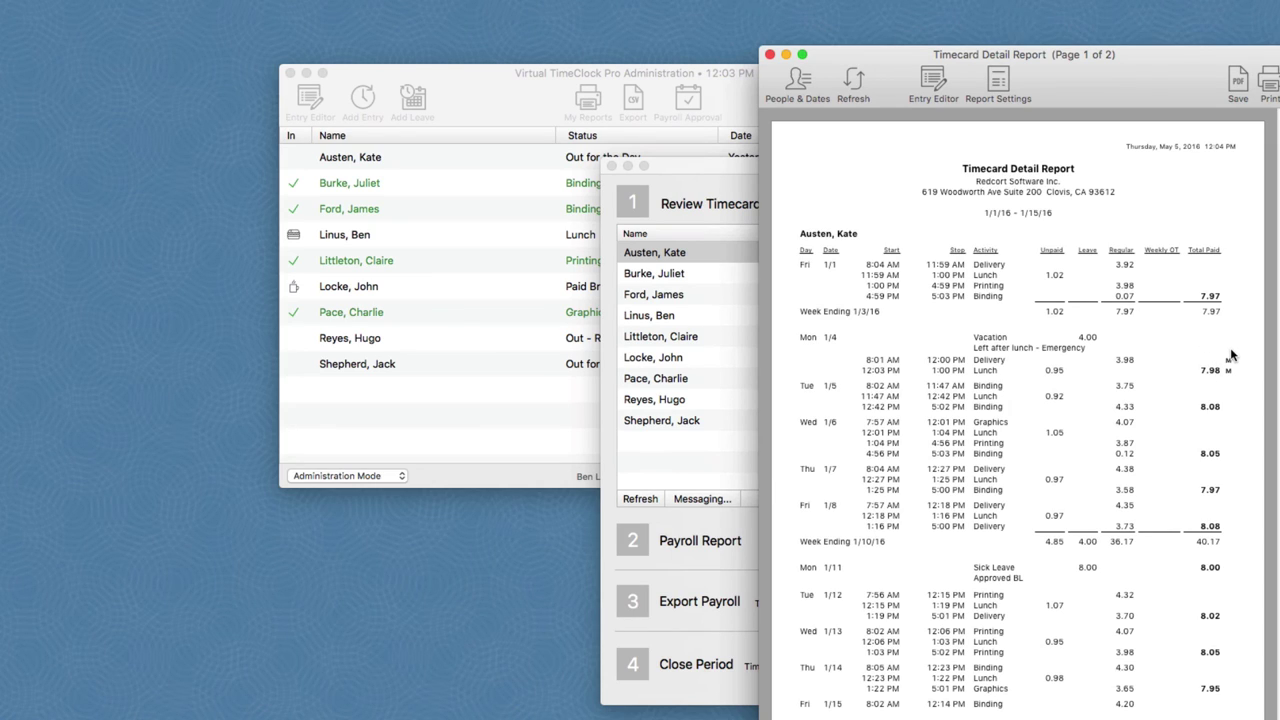
pyautogui.click(771, 56)
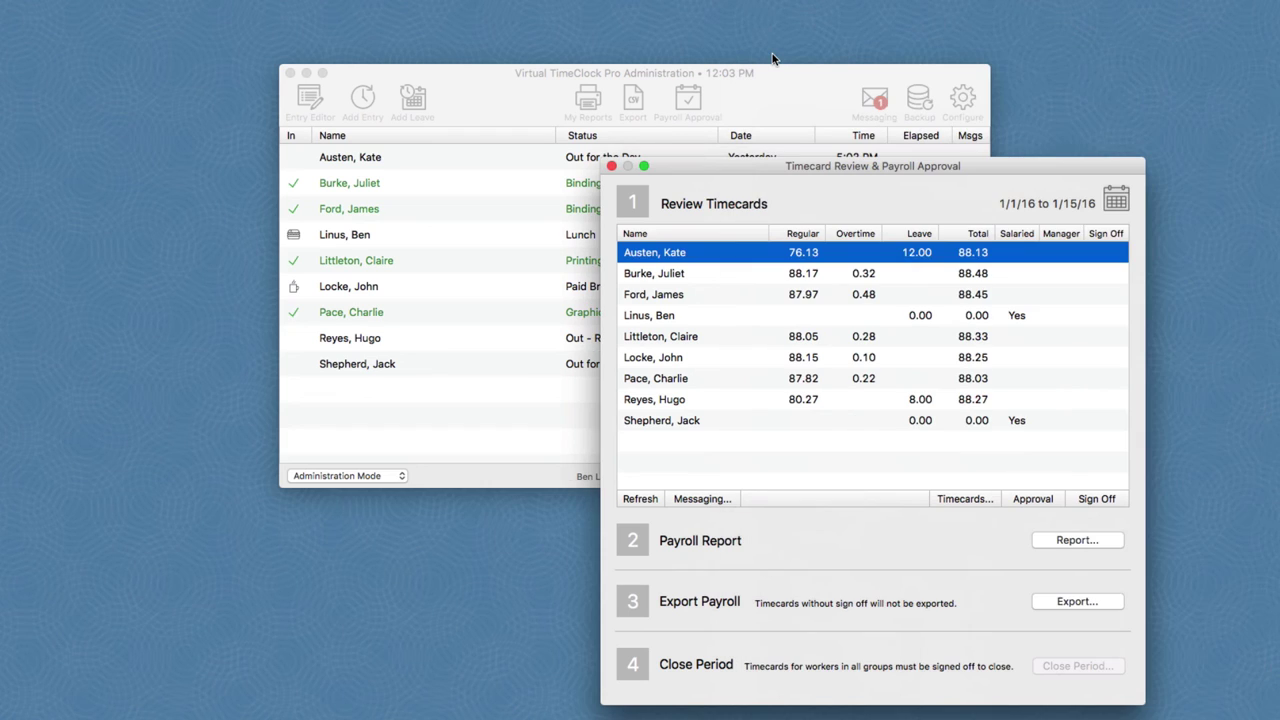
# Step: Sign off all timecards for 1/1/16–1/15/16 and close the payroll period
pyautogui.click(1100, 498)
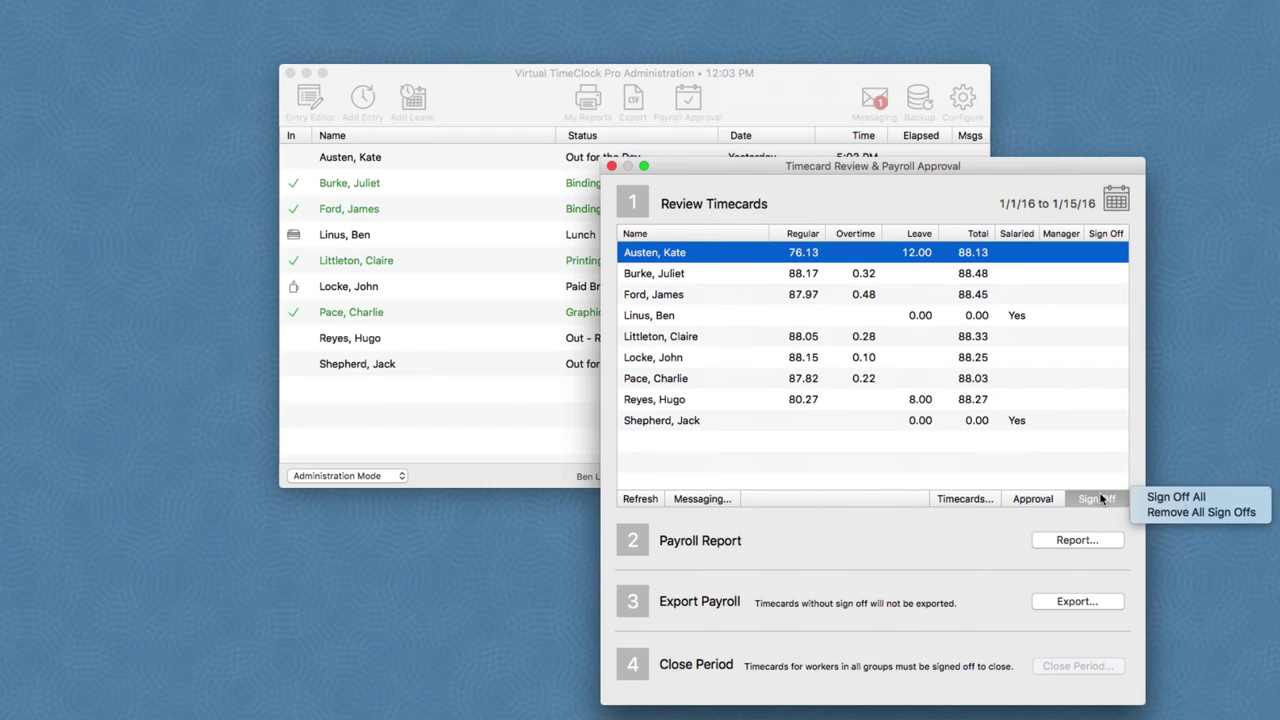
pyautogui.click(1188, 498)
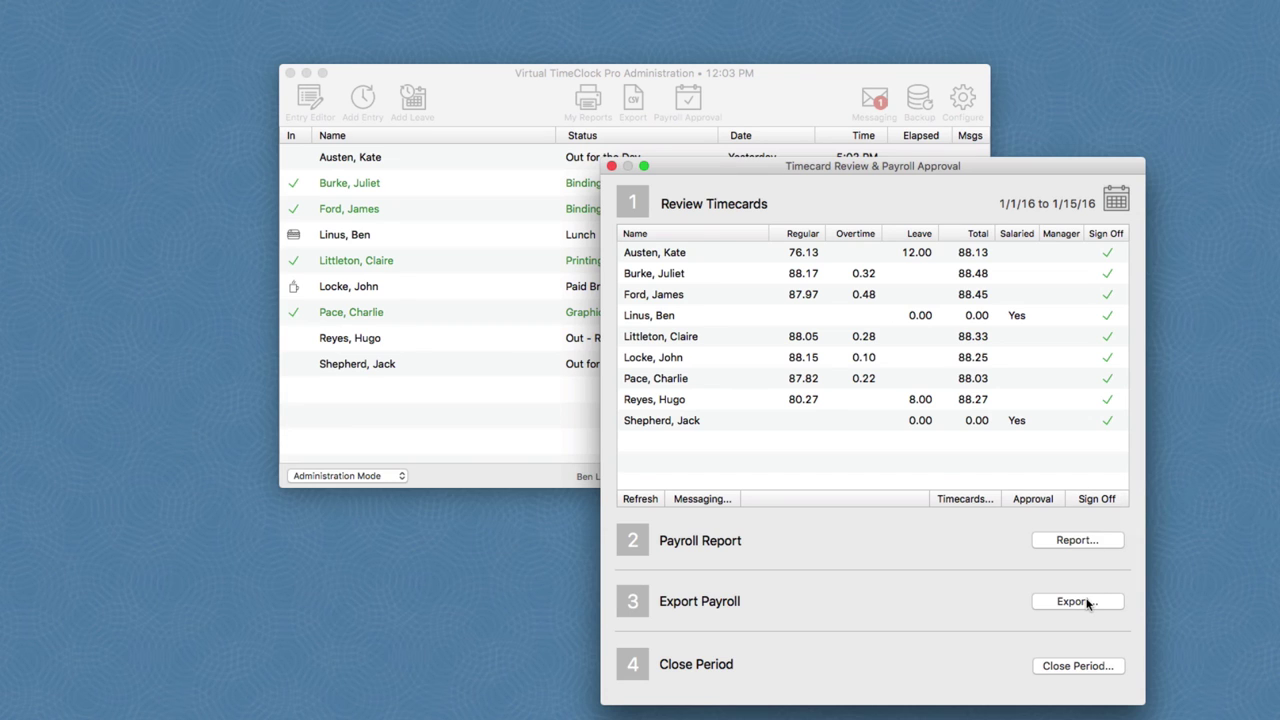
pyautogui.click(1080, 670)
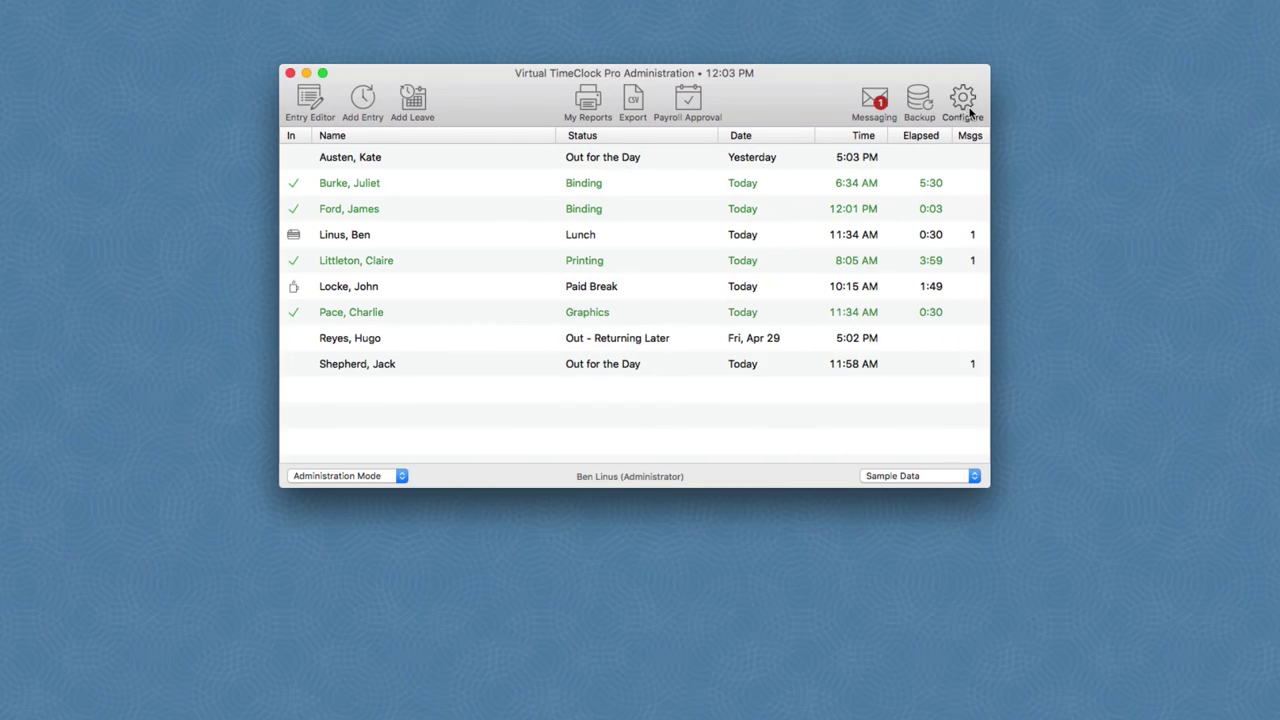
# Step: Display the Configure Virtual TimeClock window, move it aside, then close it
pyautogui.click(966, 112)
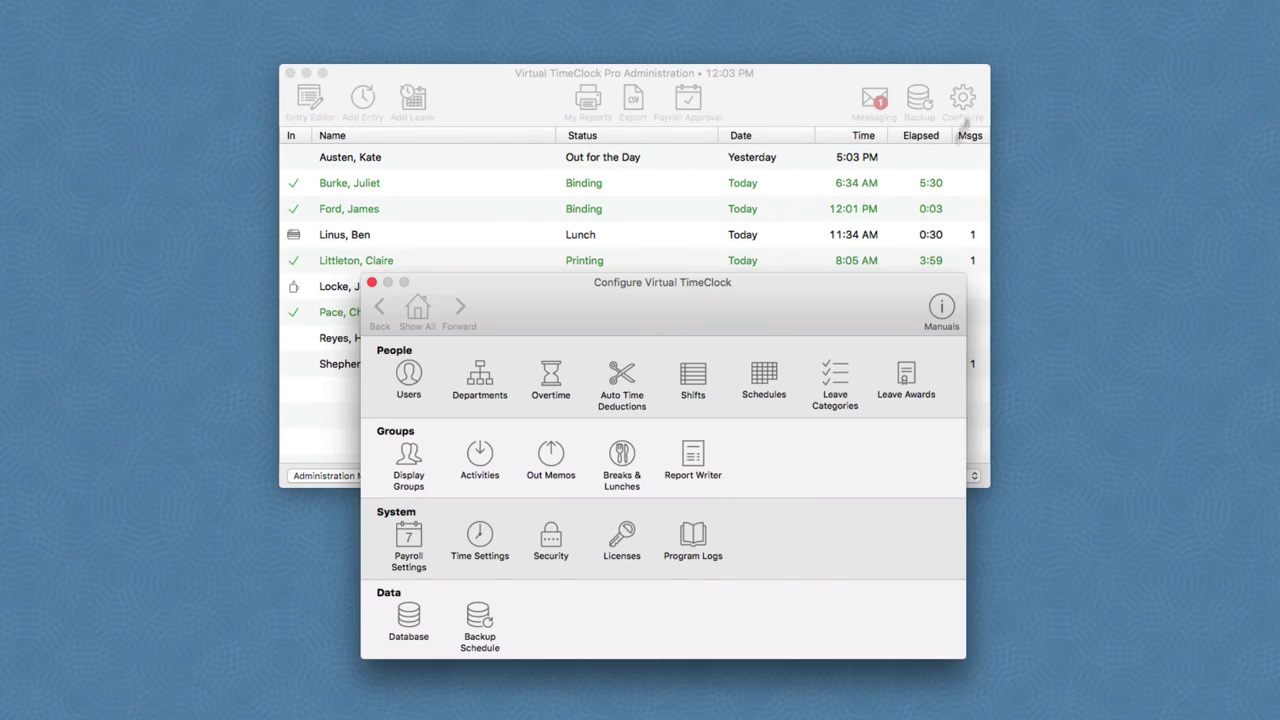
pyautogui.moveTo(776, 318); pyautogui.dragTo(906, 323)
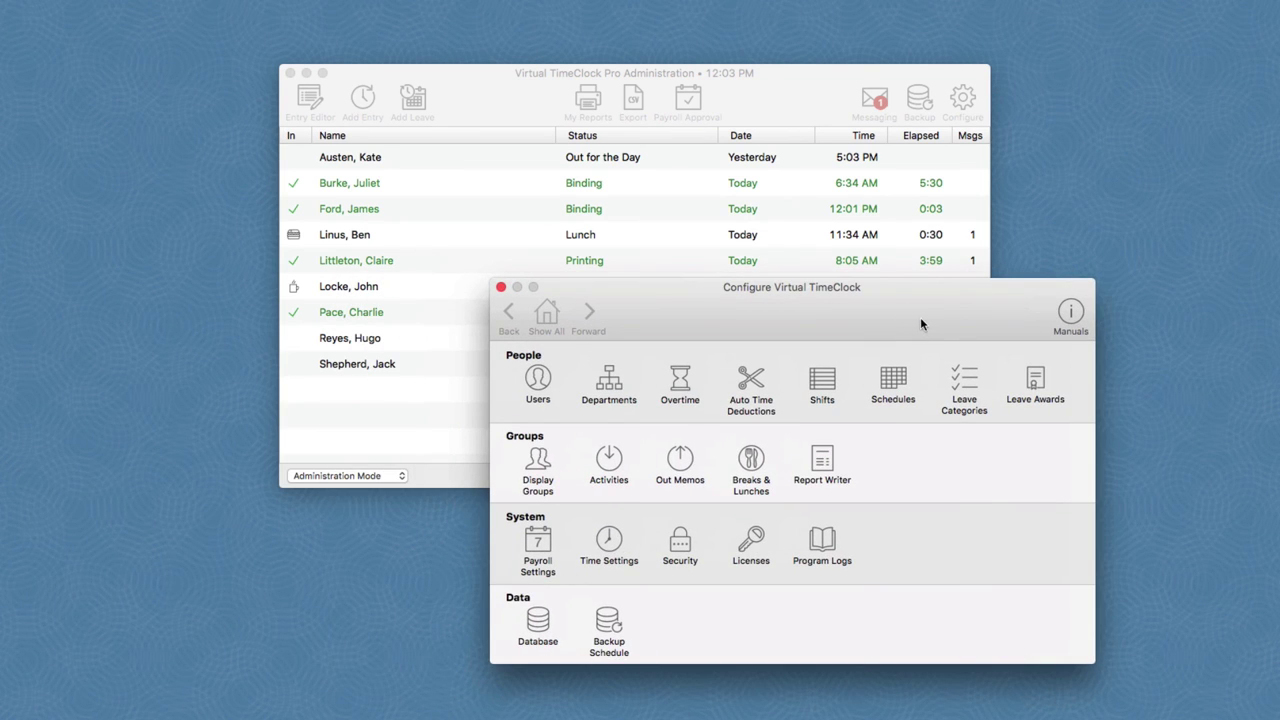
pyautogui.moveTo(920, 319); pyautogui.dragTo(924, 322)
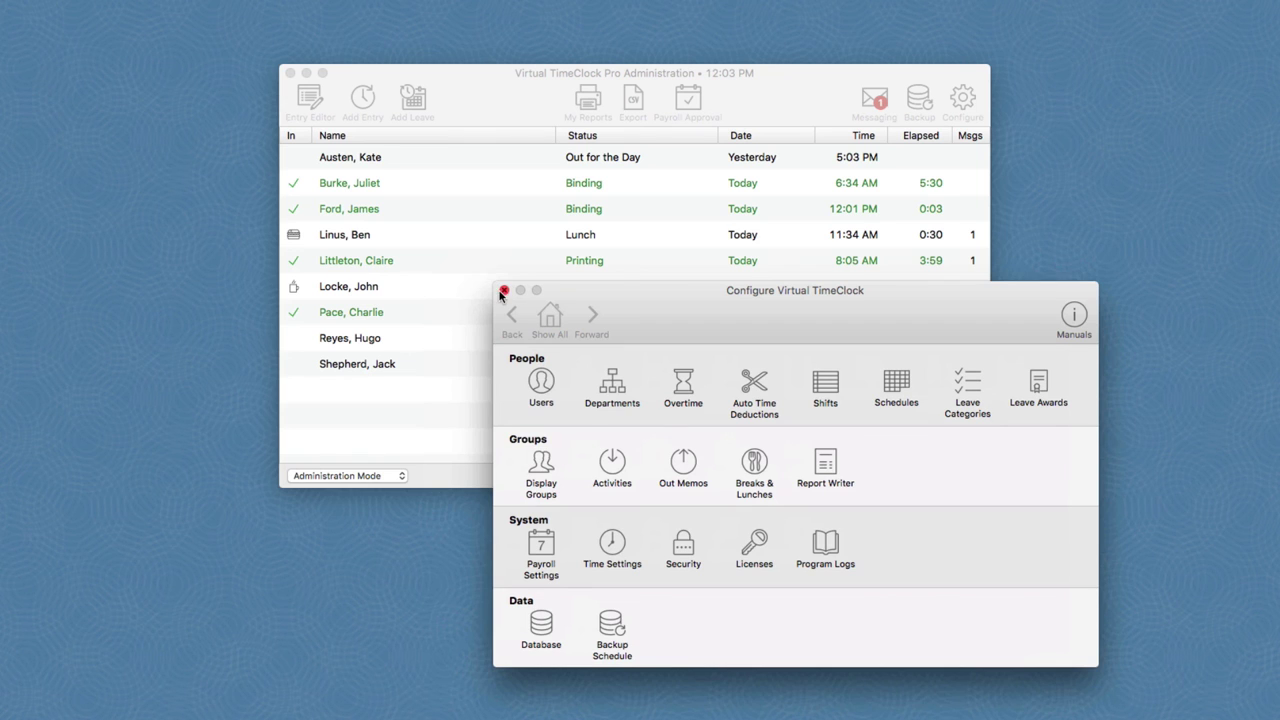
pyautogui.click(503, 291)
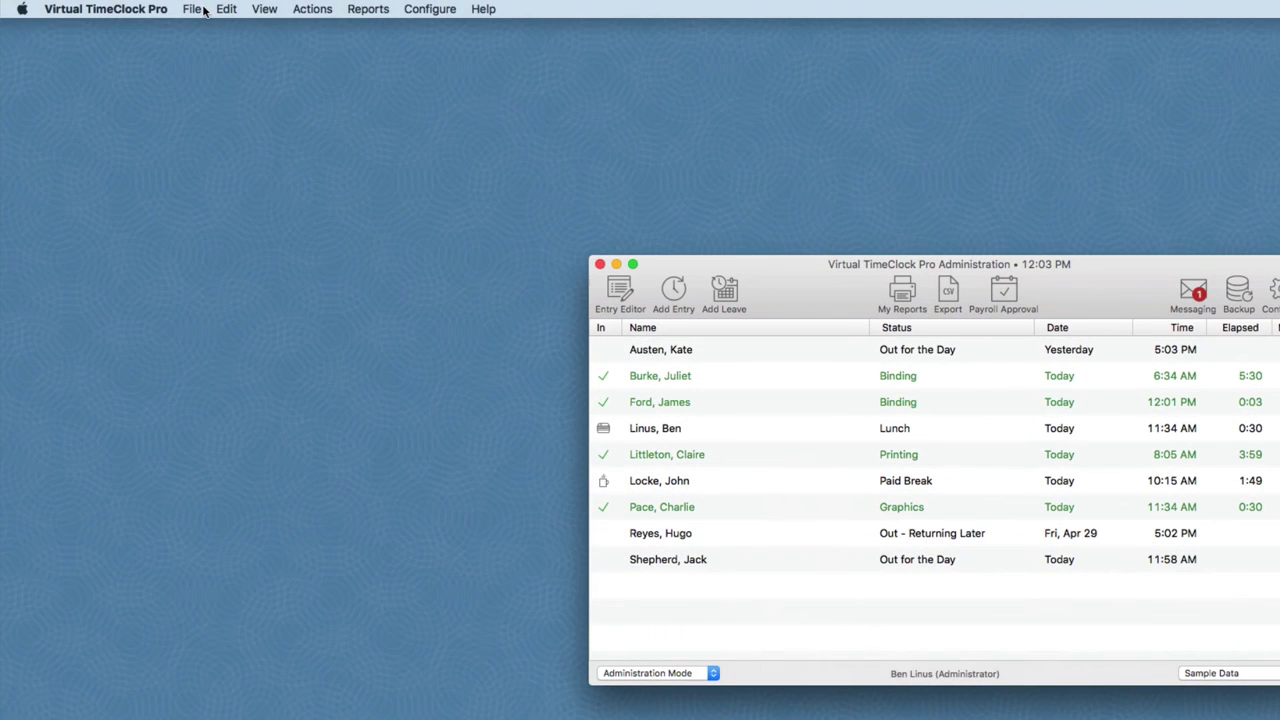
# Step: Bring up the File menu's Turn Administration Off command
pyautogui.click(192, 9)
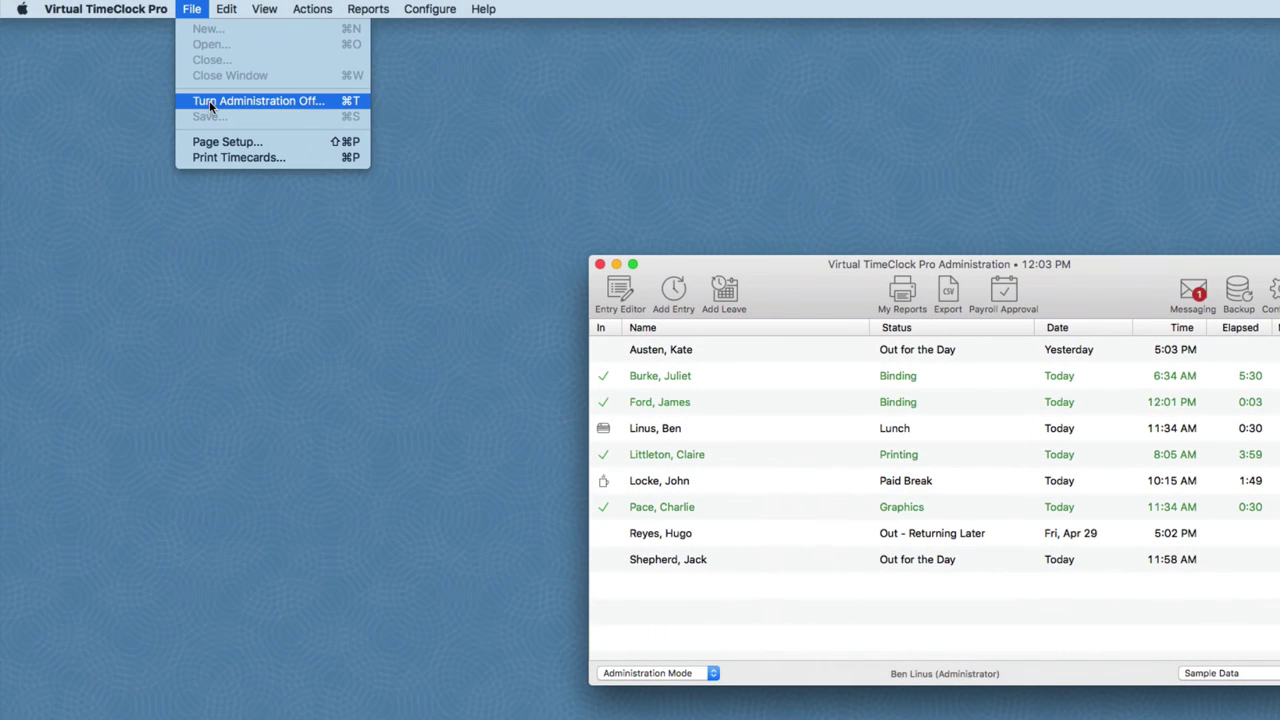